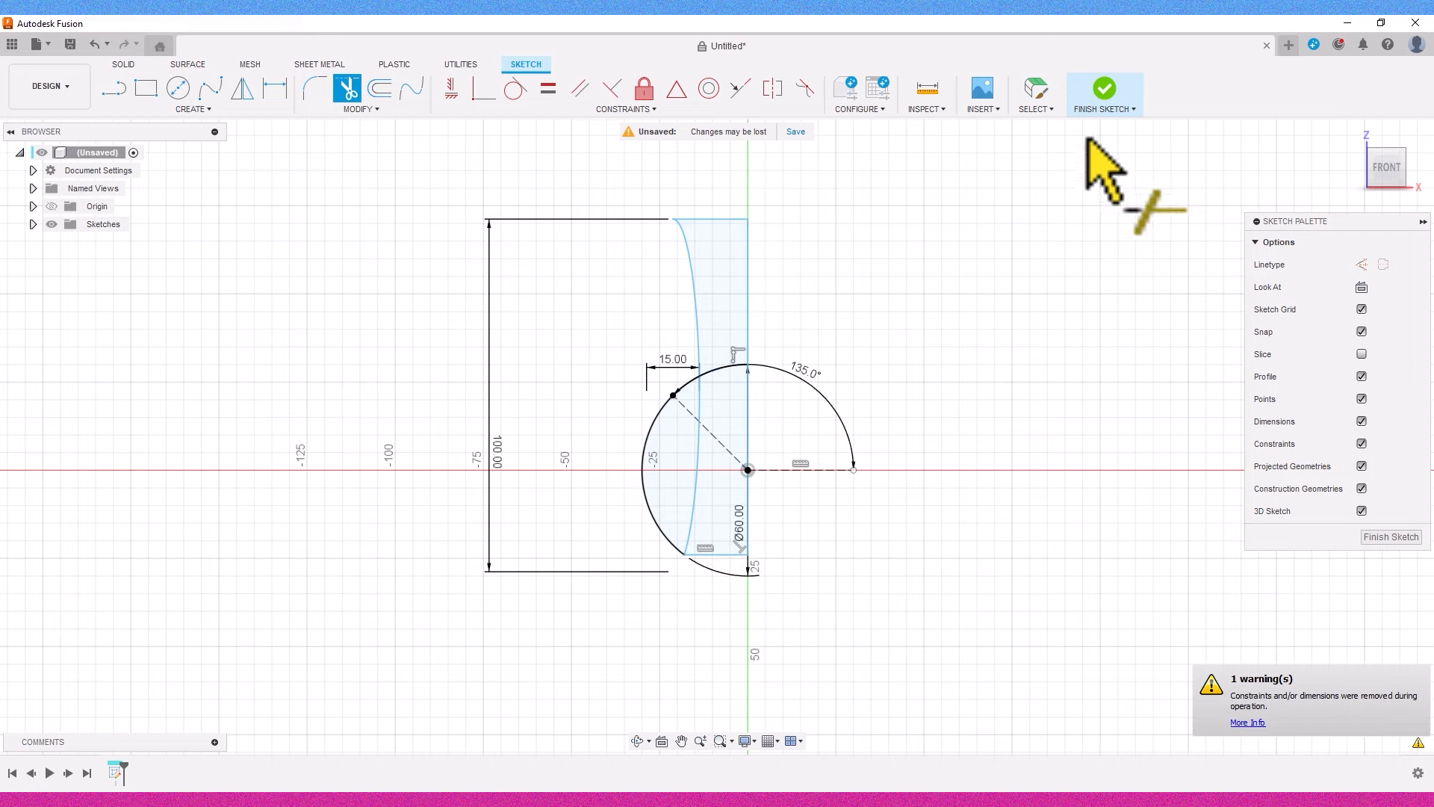
- Finish the sketch and revolve all three profiles 360 degrees around the vertical centre line as a new body
left_click(1105, 90)
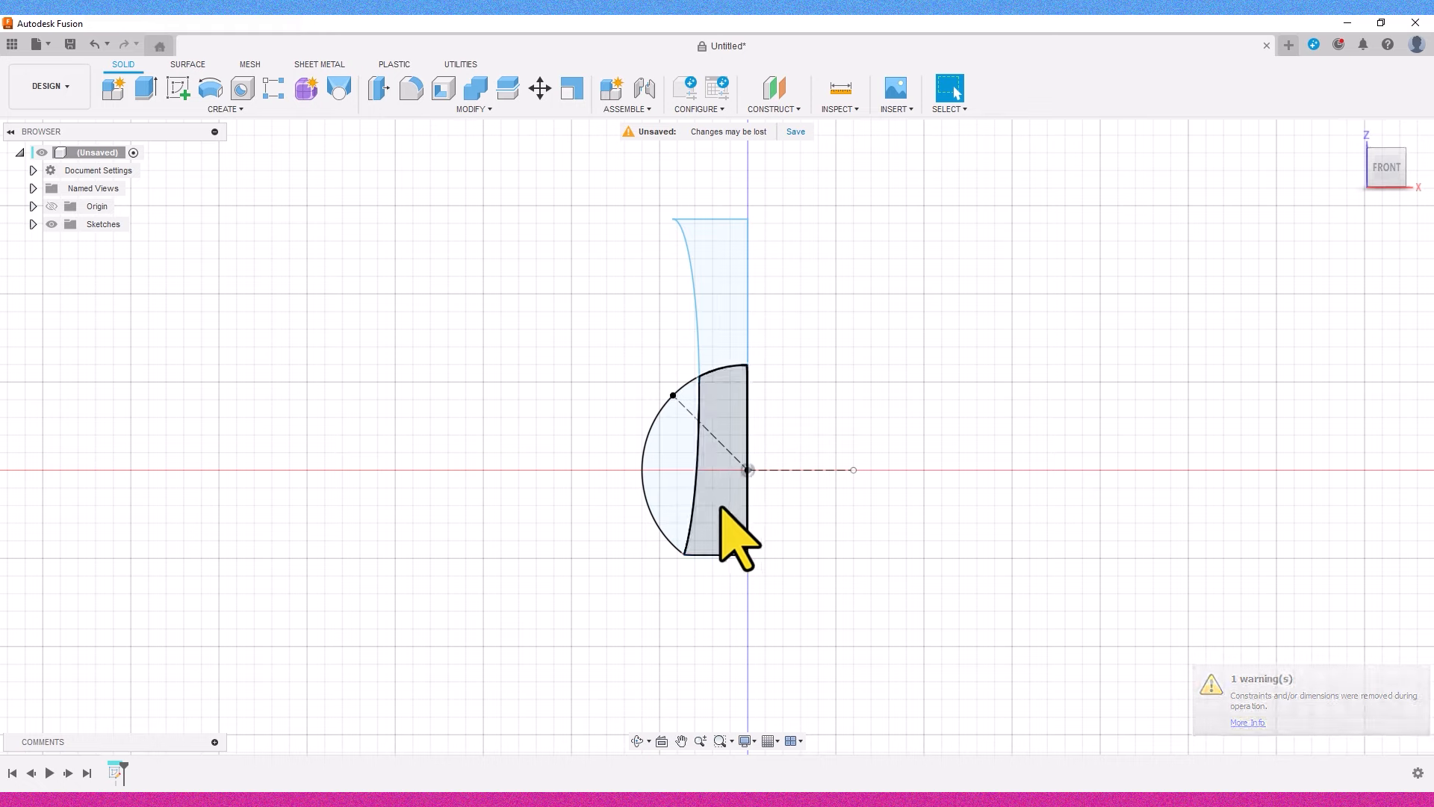
left_click(674, 484)
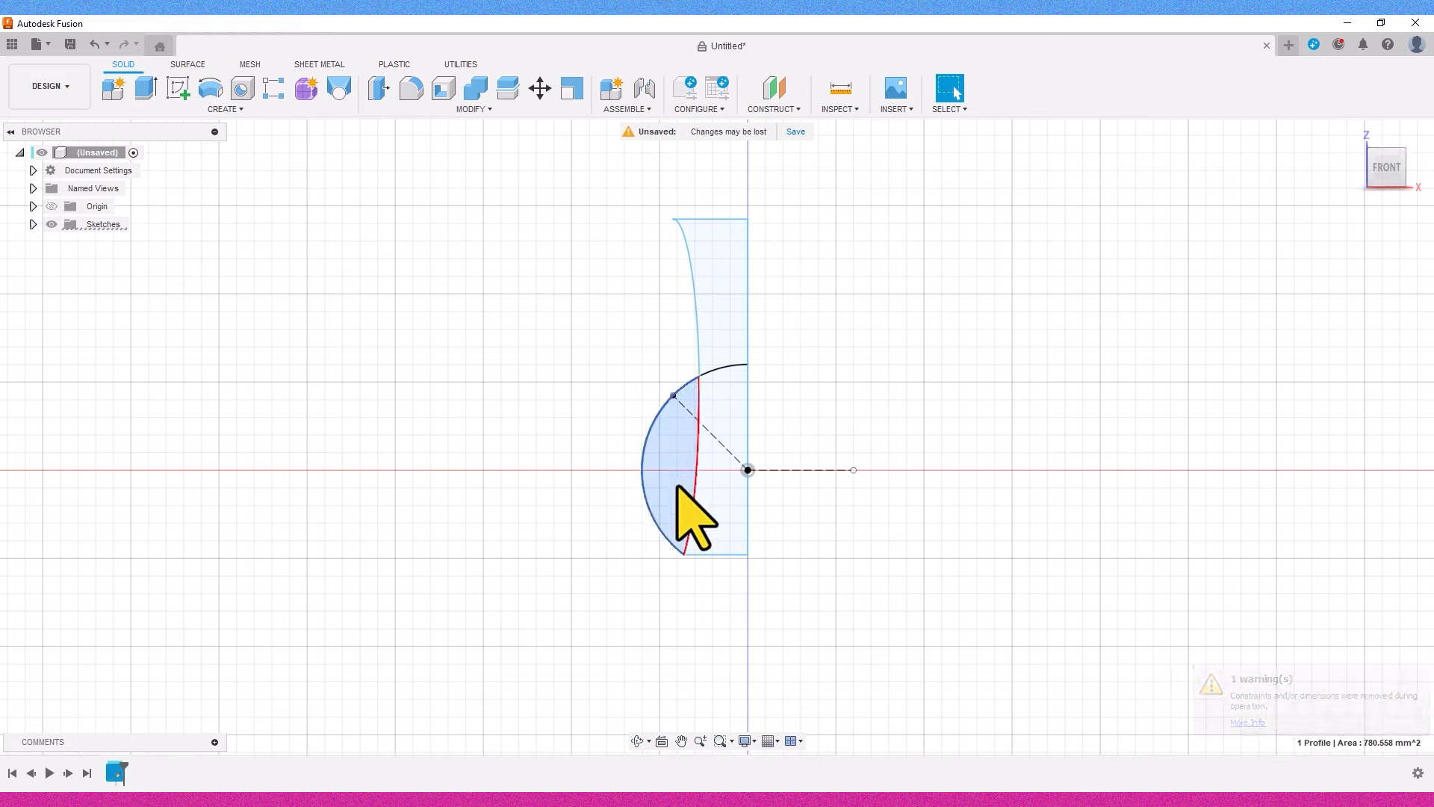
left_click(210, 87)
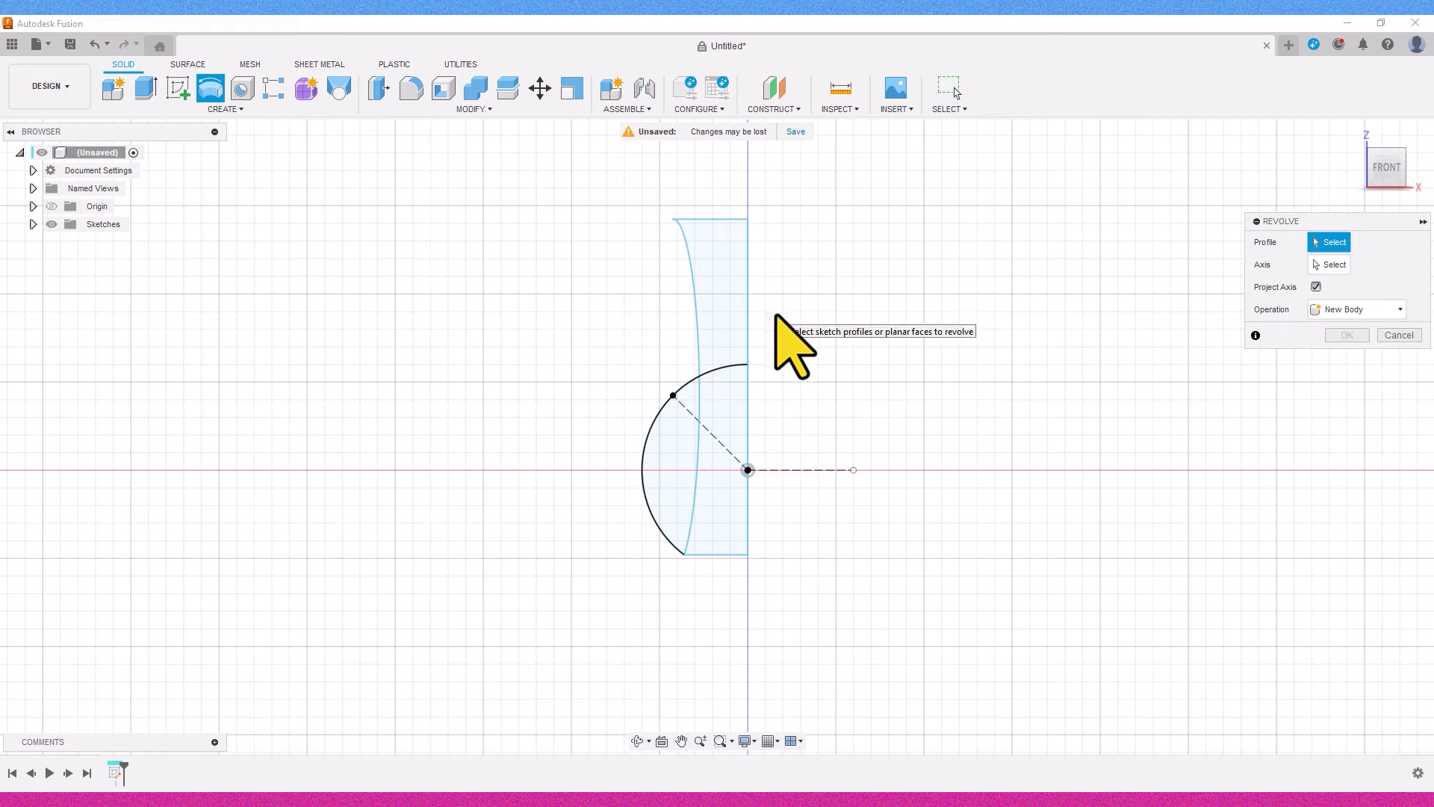
left_click(723, 323)
left_click(734, 415)
left_click(686, 478)
left_click(1329, 265)
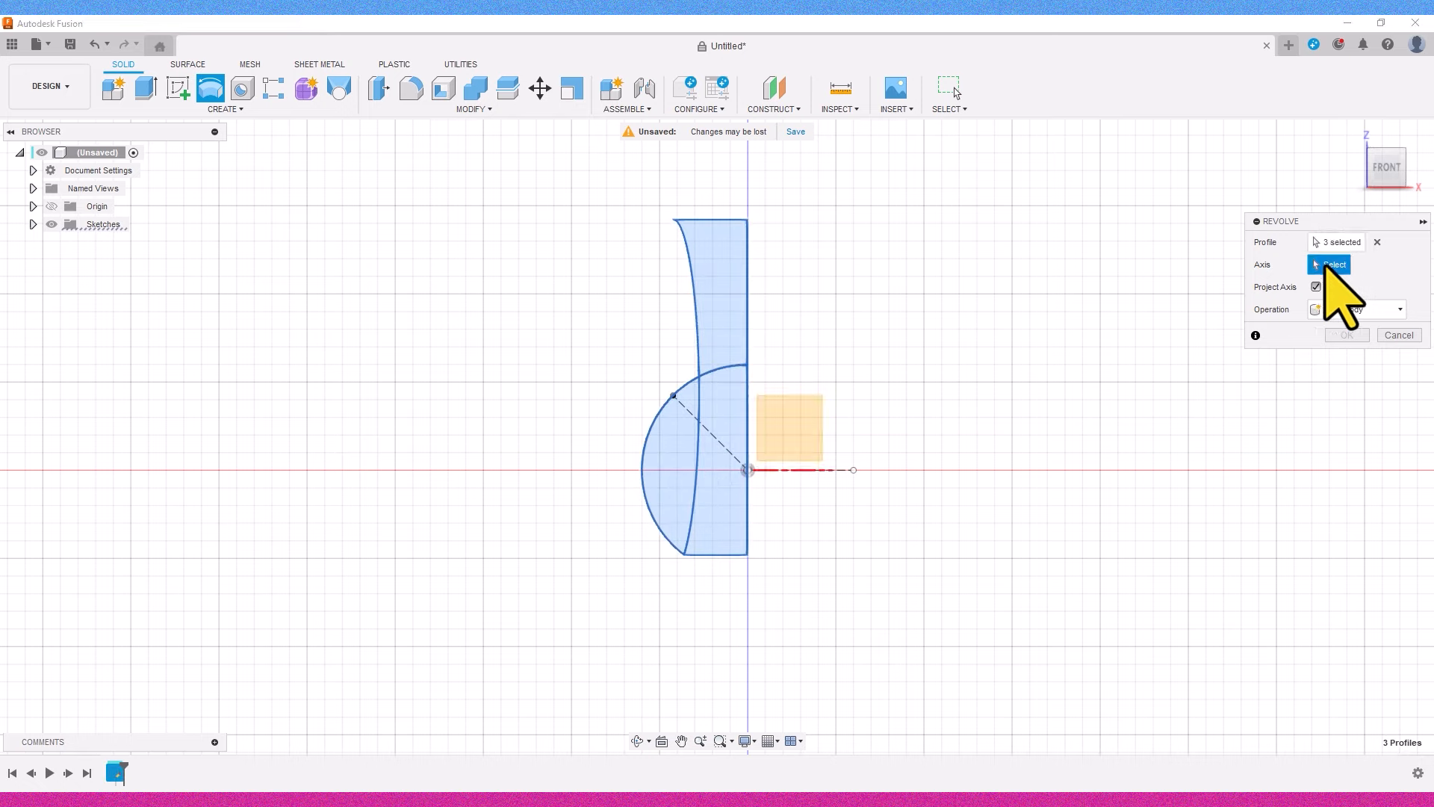
left_click(747, 321)
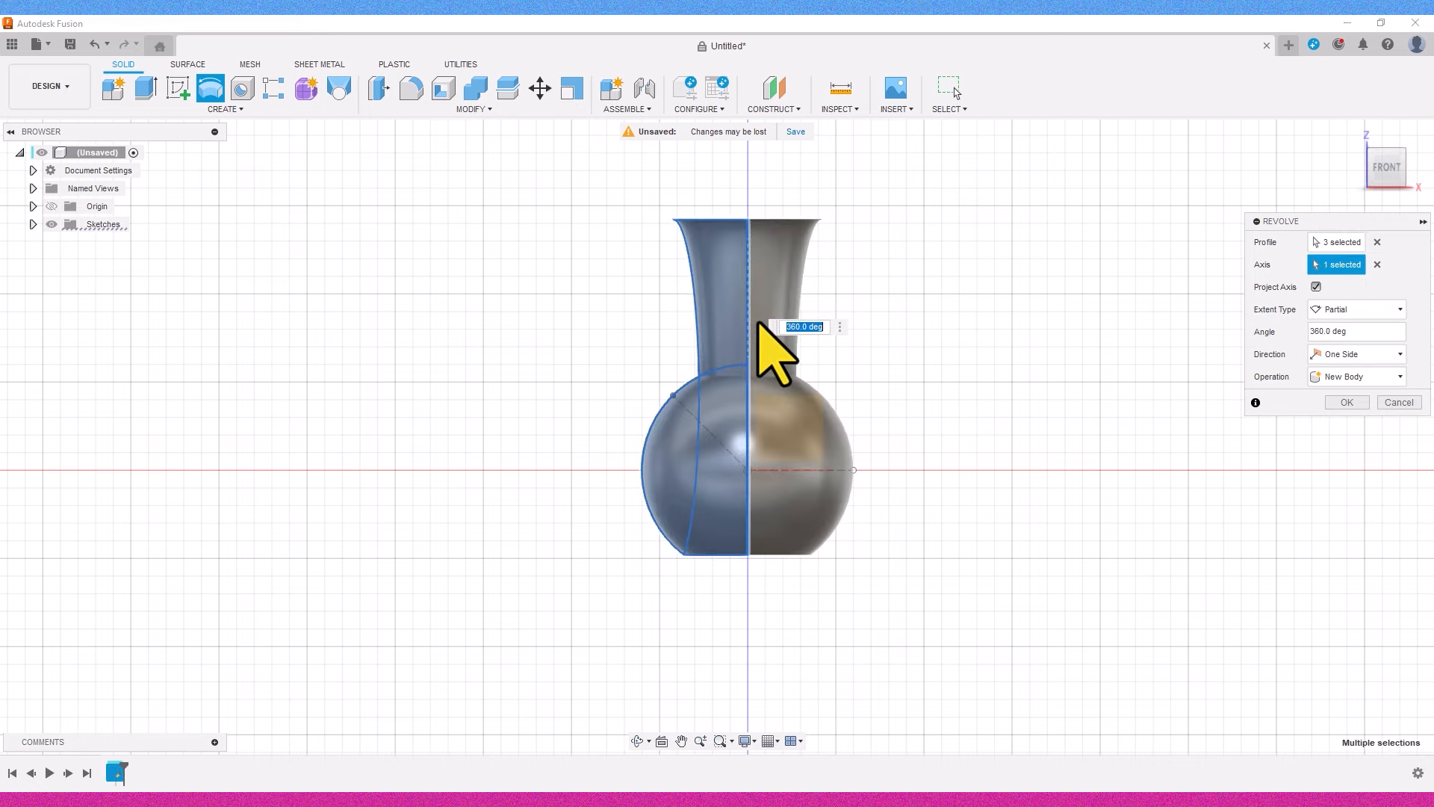
left_click(1358, 406)
- Offset the vase's flat top face by -0.50 mm with Press Pull to trim the thin rim edge
scroll(942, 356, "up", 1)
middle_click_drag(883, 293, 904, 369)
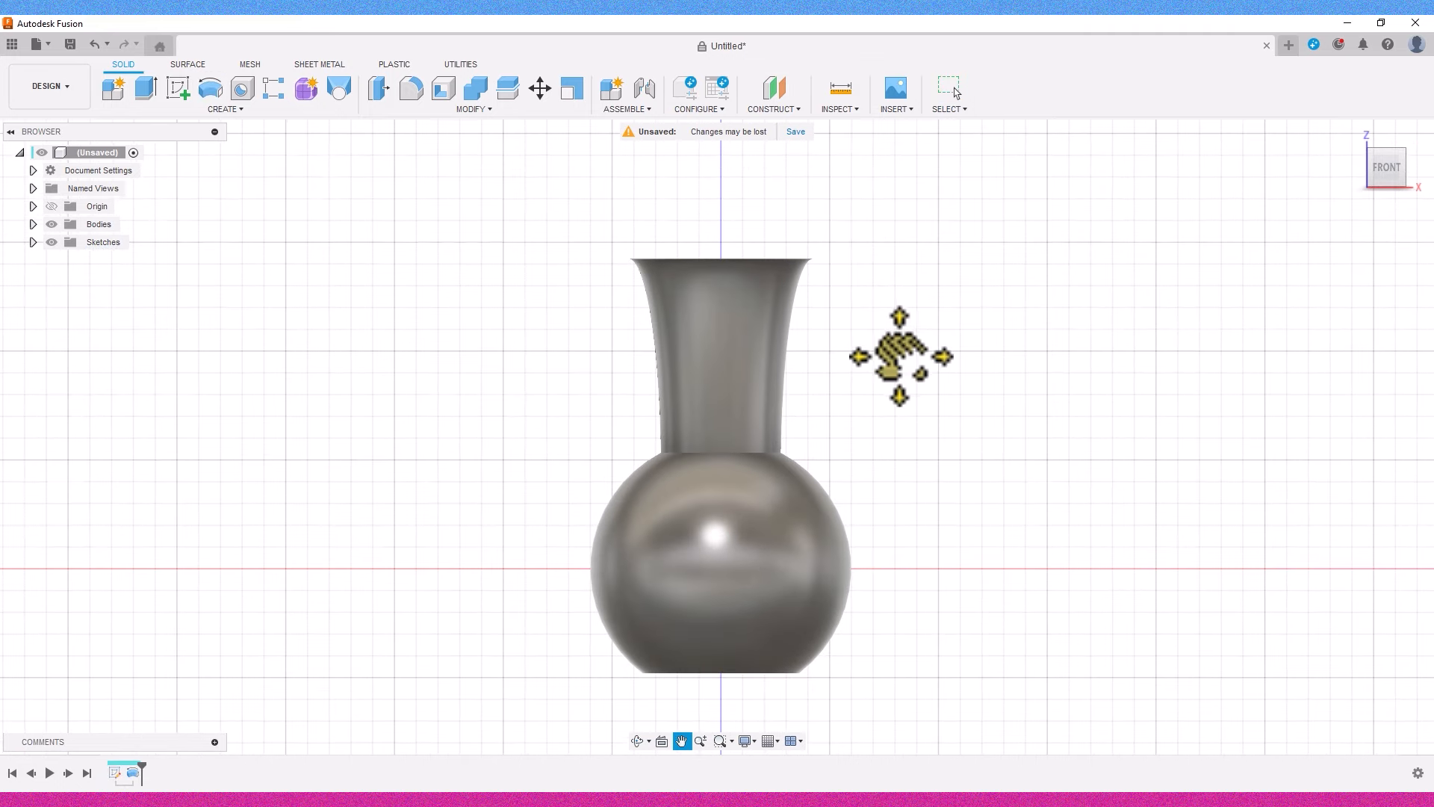
middle_click_drag(1042, 317, 1060, 347, "shift")
left_click(698, 266)
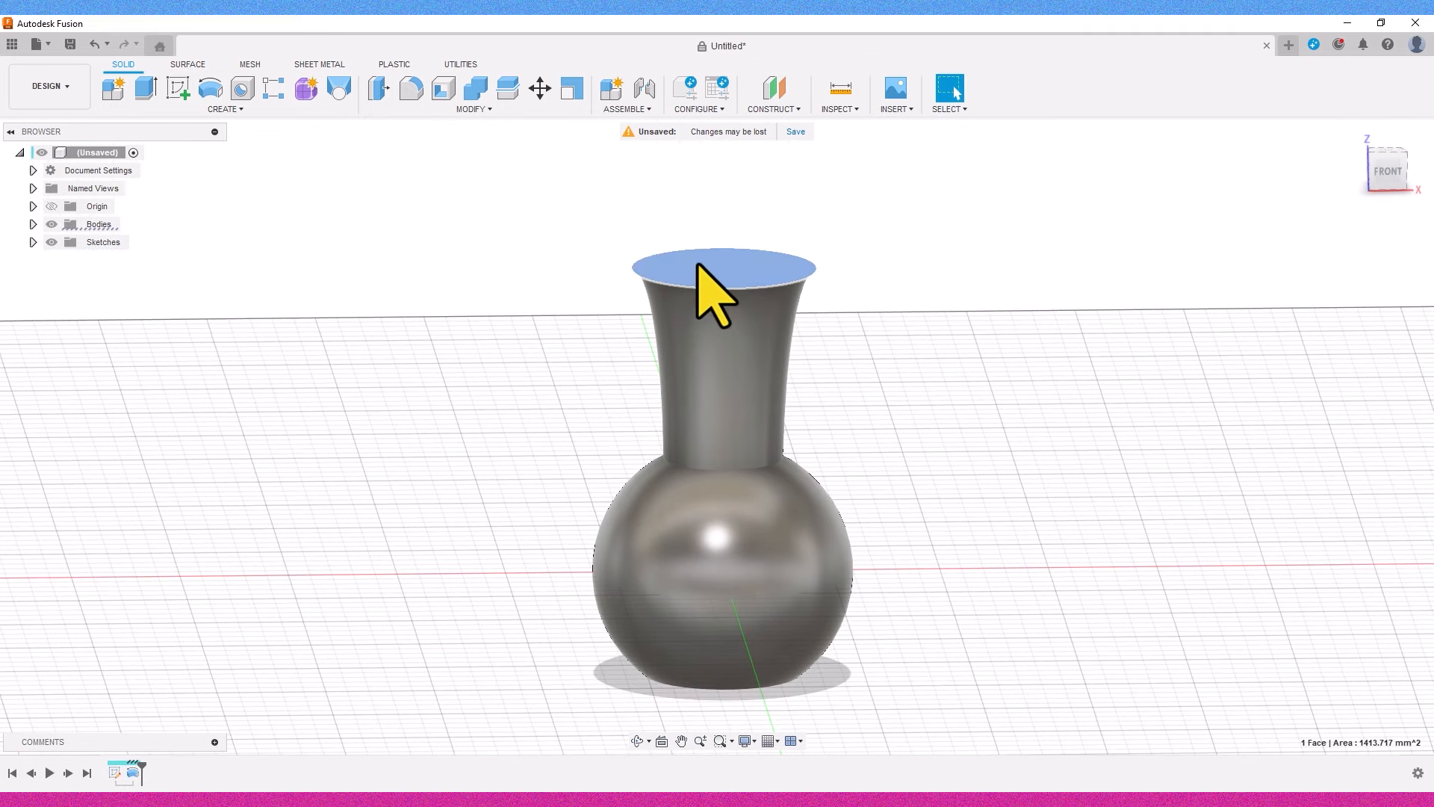
left_click(241, 110)
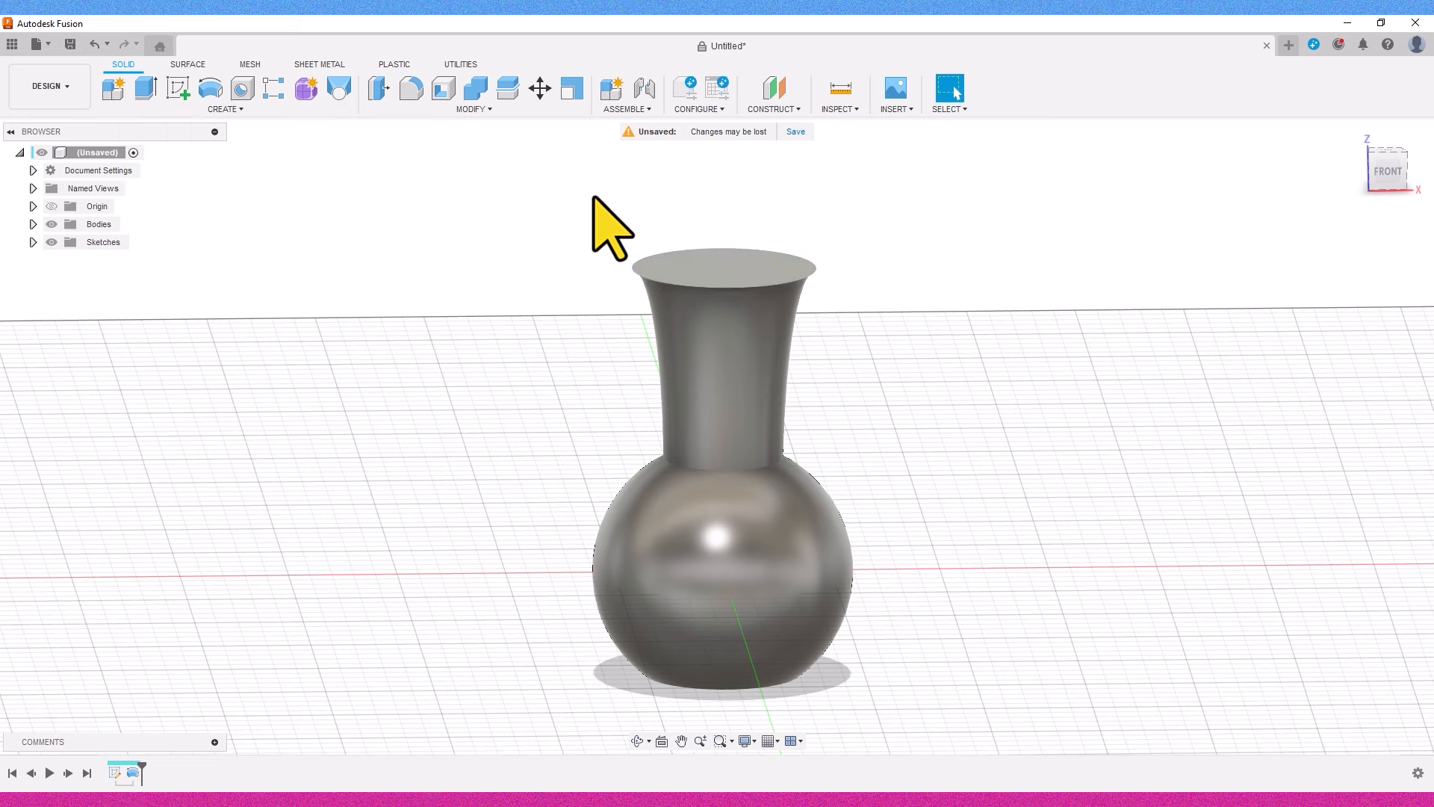
left_click(470, 110)
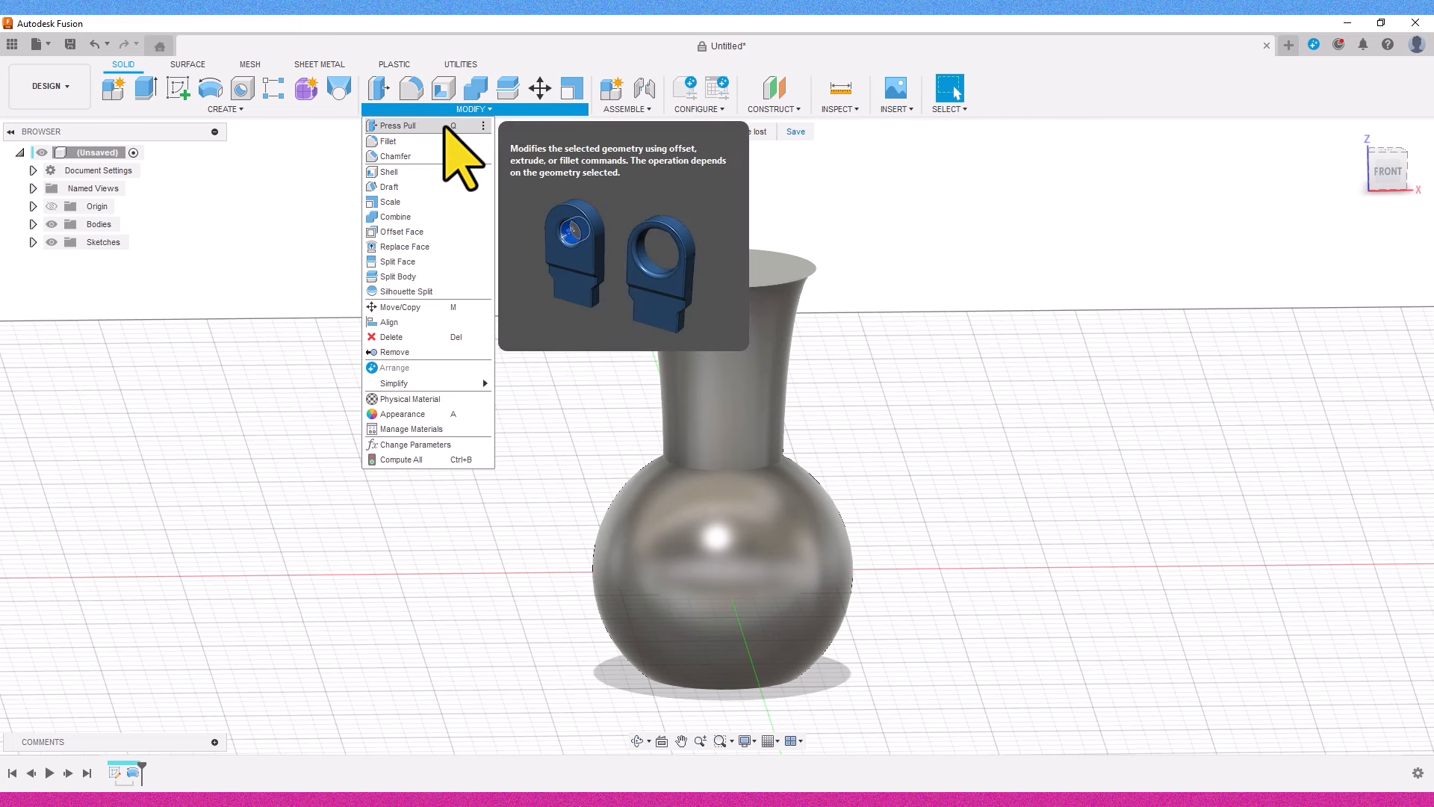
left_click(445, 127)
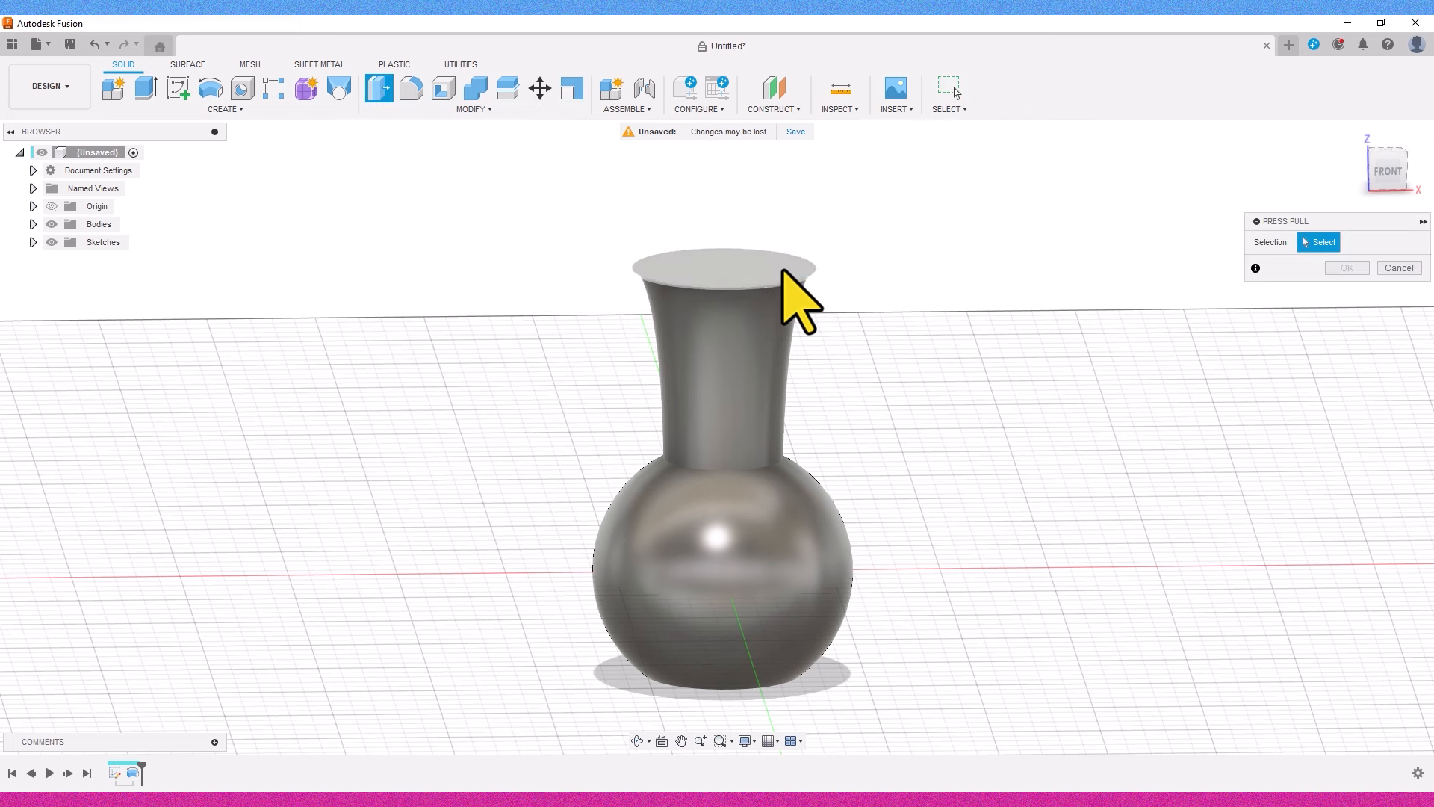
left_click(785, 291)
scroll(784, 292, "up", 2)
left_click(1388, 171)
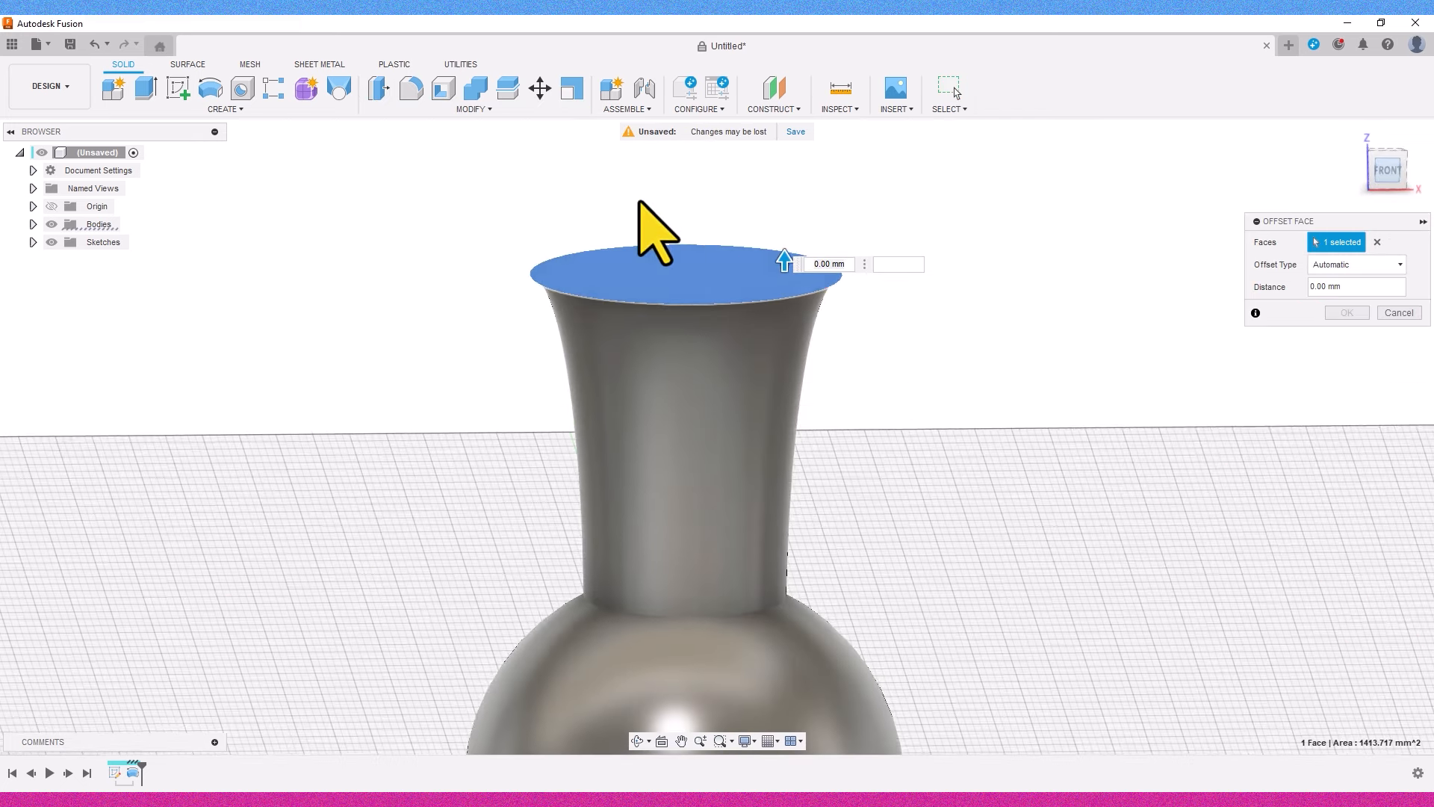
scroll(800, 290, "up", 5)
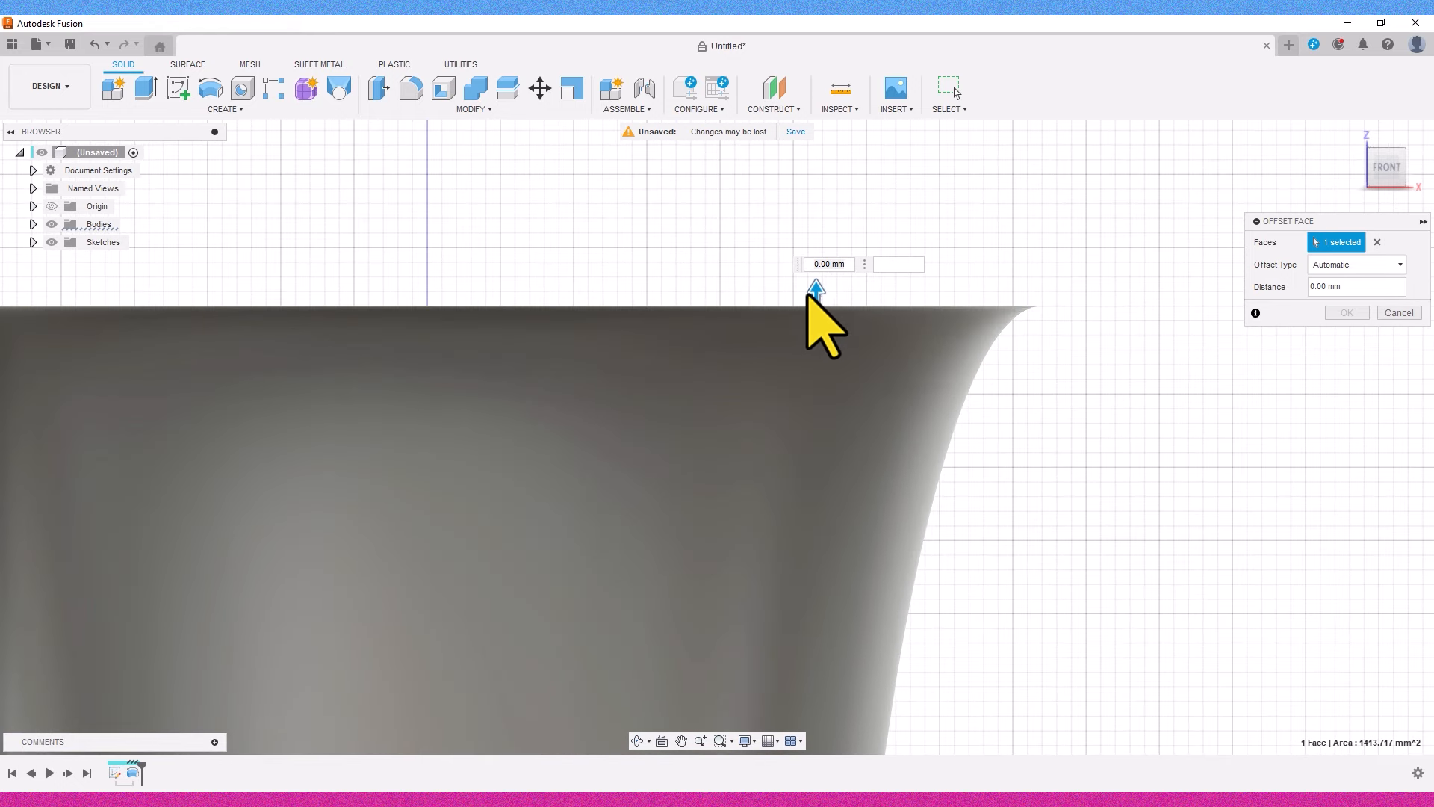
left_click_drag(816, 291, 819, 323)
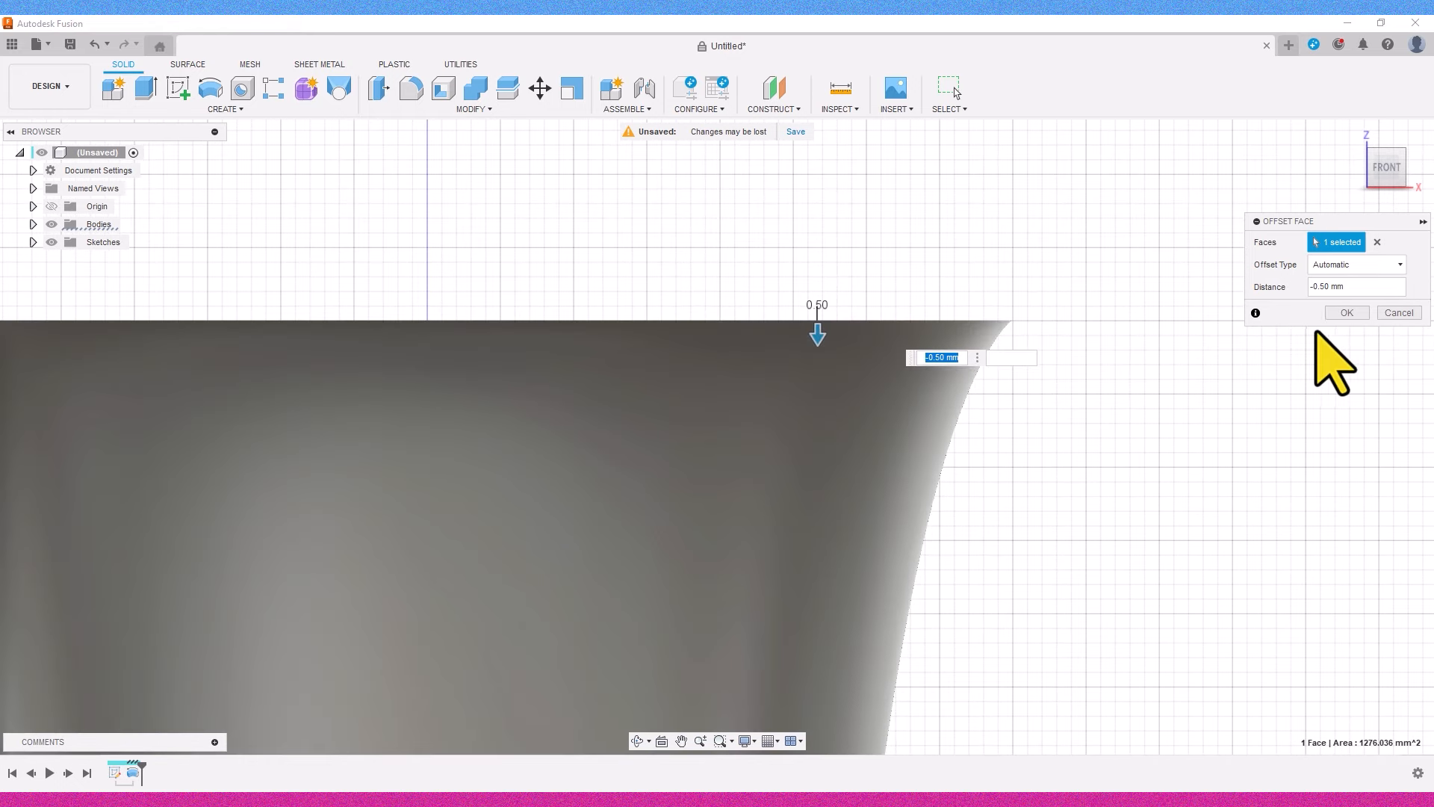
left_click(1347, 313)
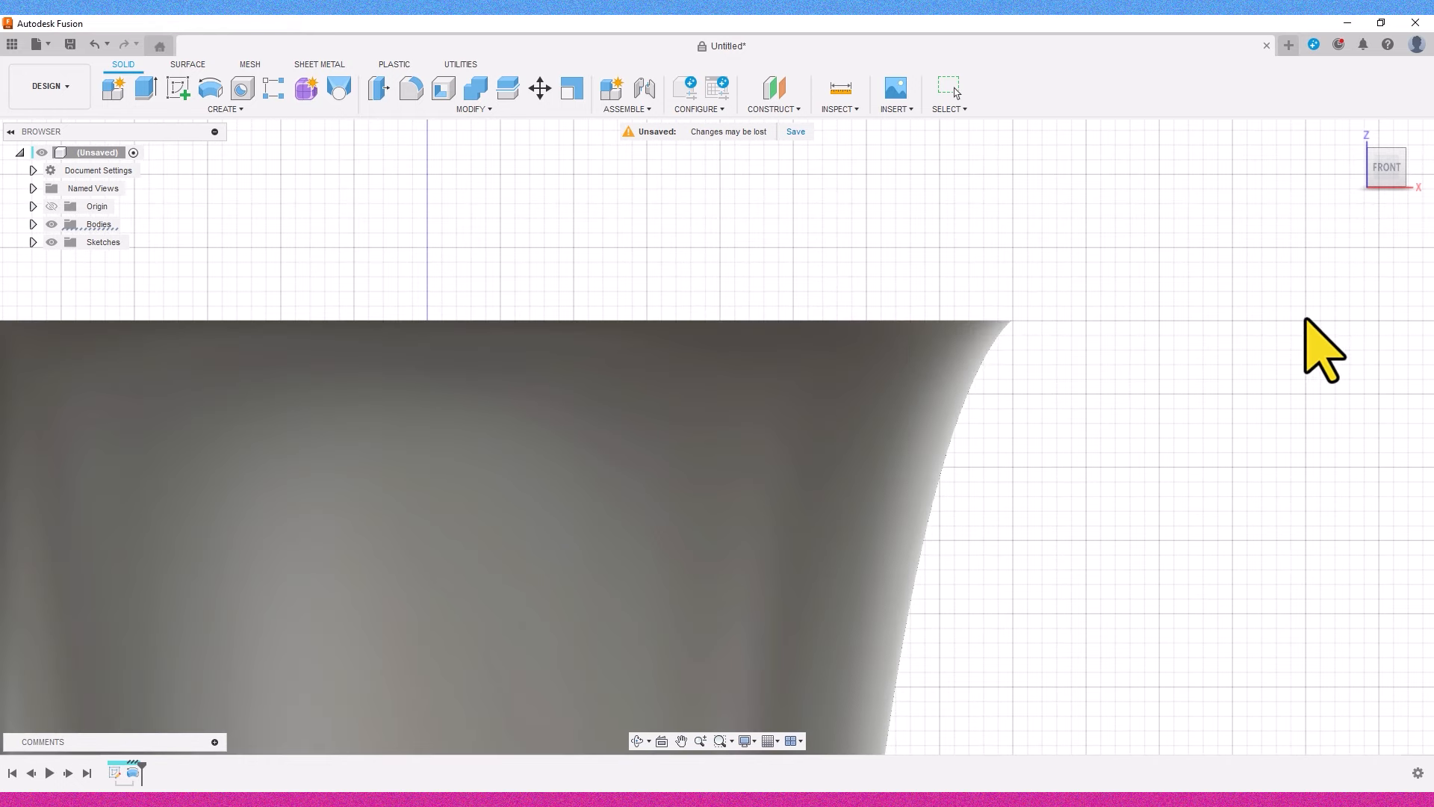
- Fillet the vase's top face edge with a constant 2 mm radius
scroll(1186, 408, "down", 3)
scroll(1191, 430, "down", 2)
middle_click_drag(1218, 514, 1187, 496, "shift")
scroll(1188, 496, "down", 4)
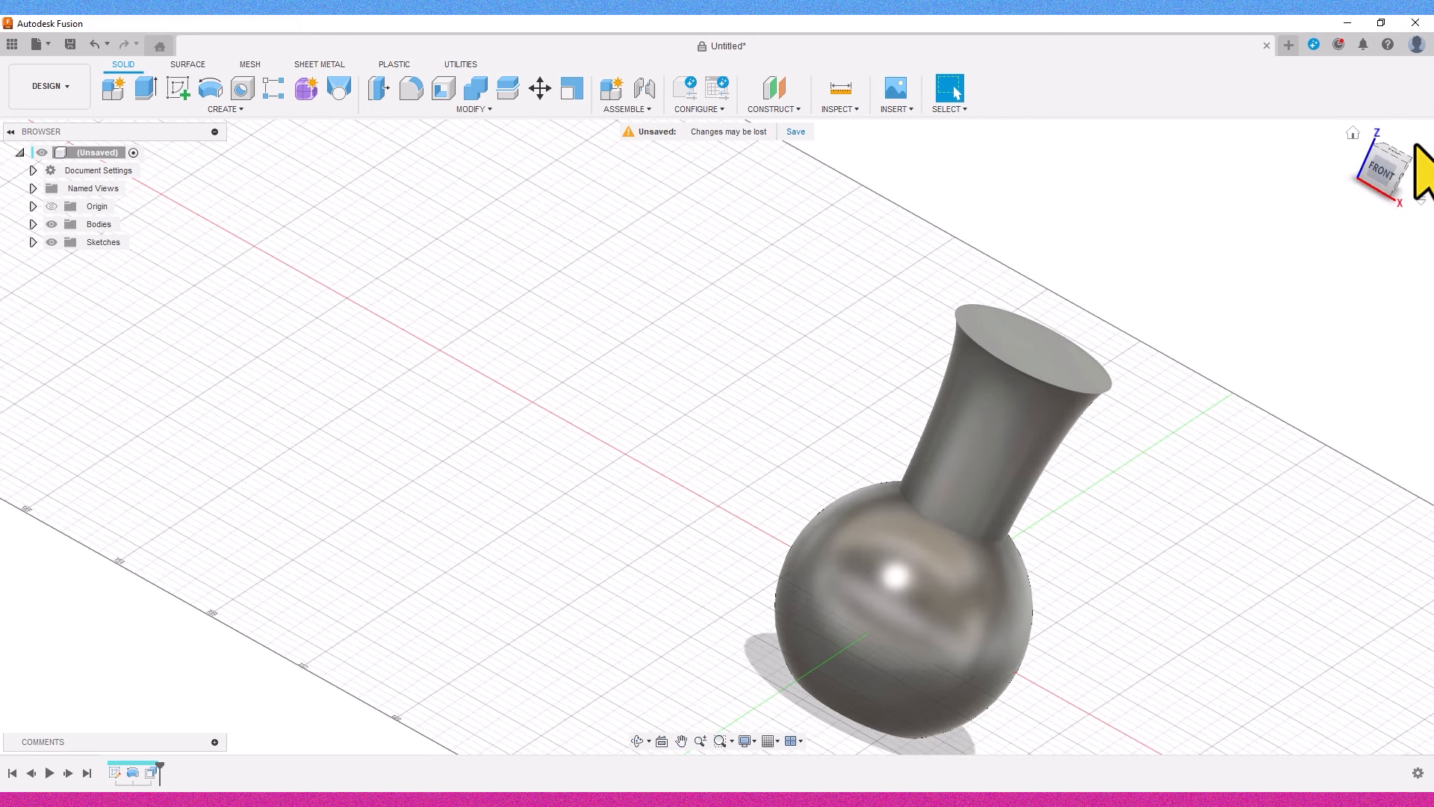
left_click(1374, 179)
middle_click_drag(1180, 272, 1061, 374, "shift")
left_click(866, 342)
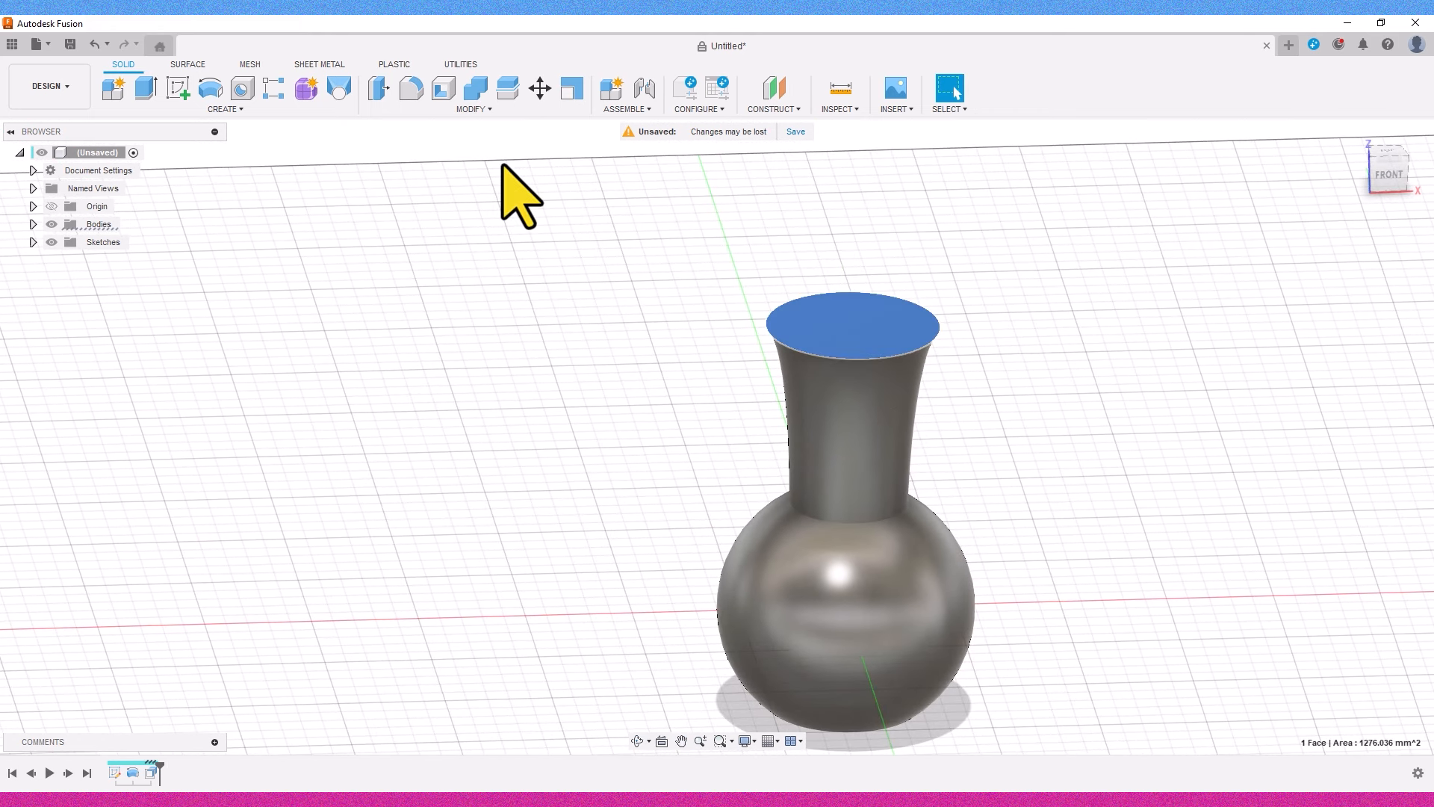
left_click(411, 88)
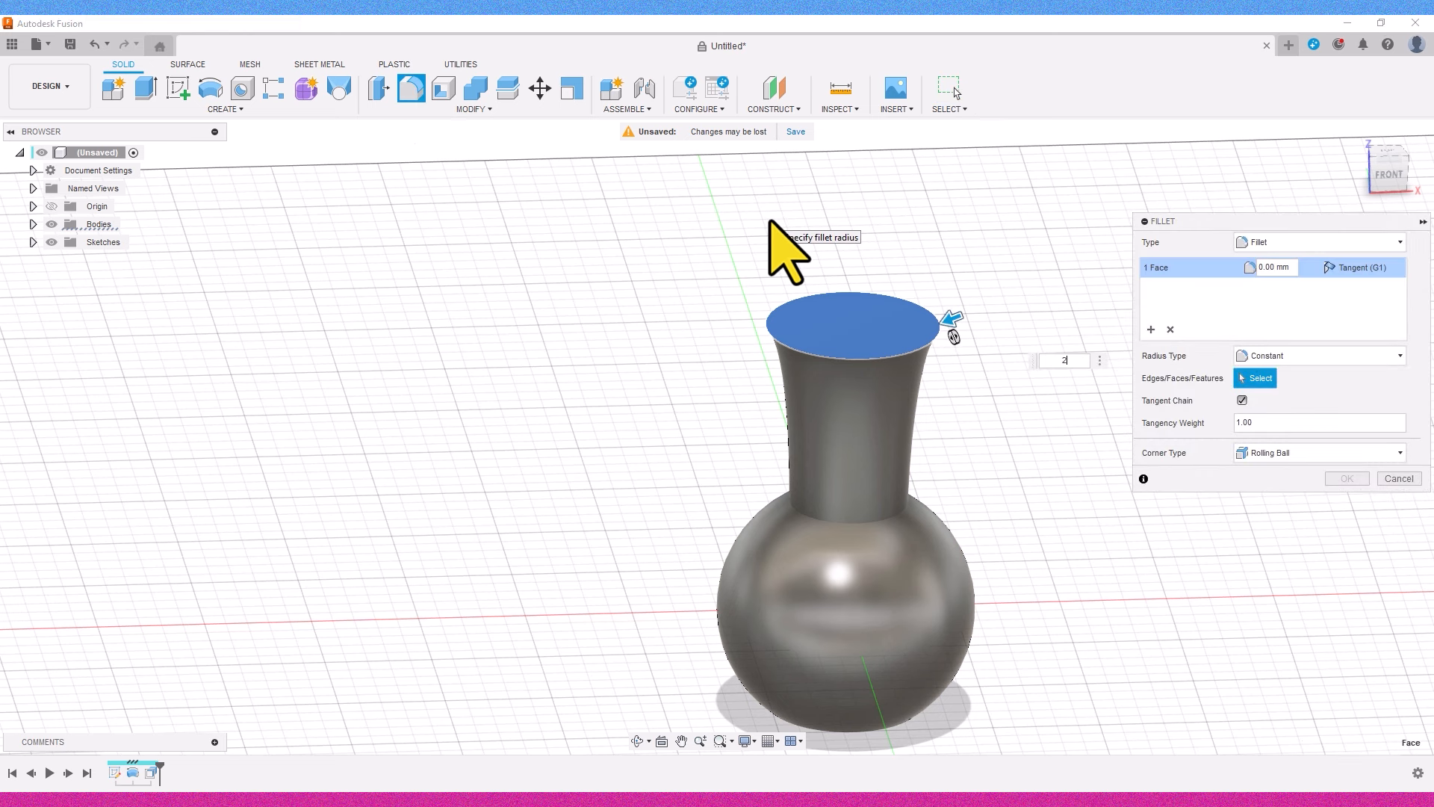
scroll(884, 338, "up", 2)
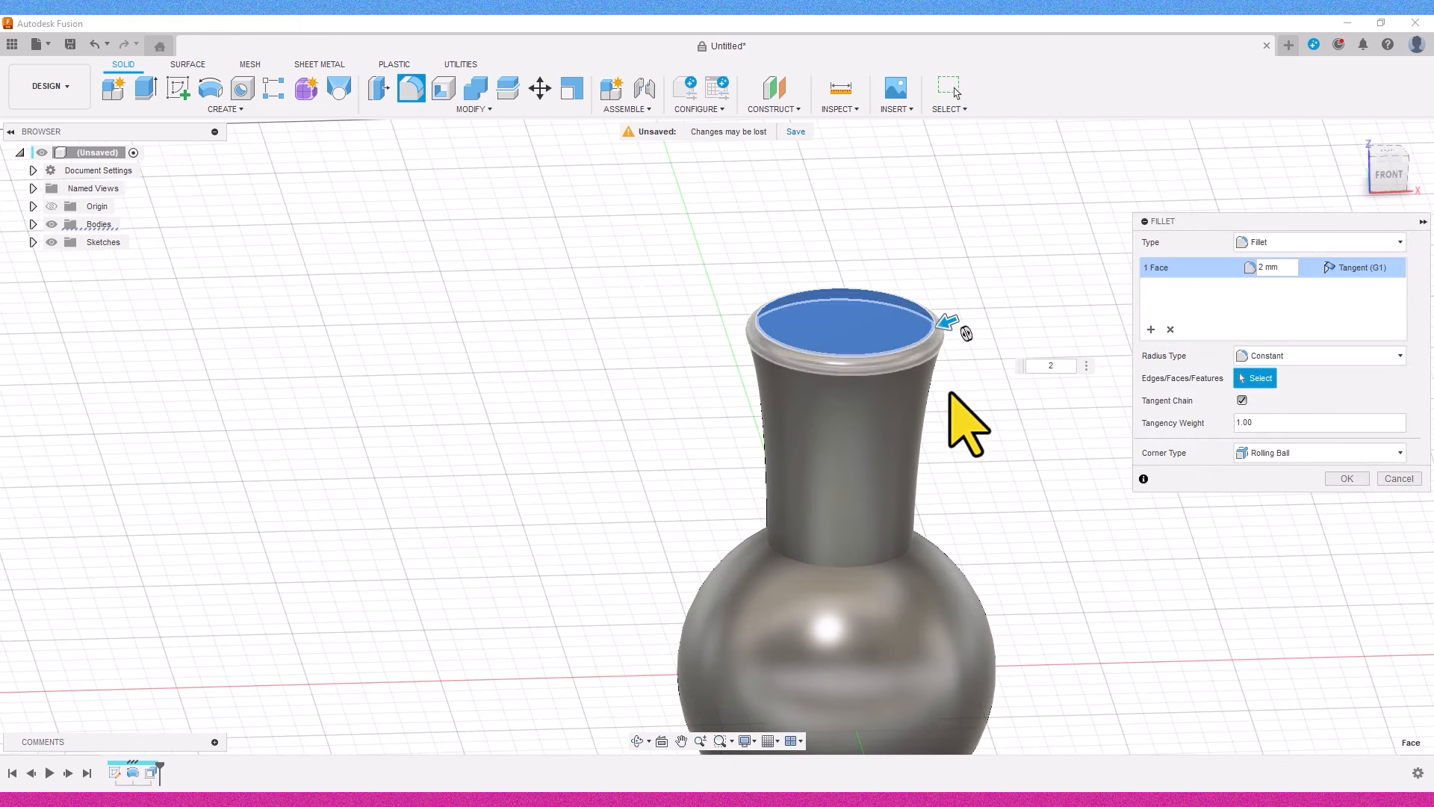
left_click(1339, 479)
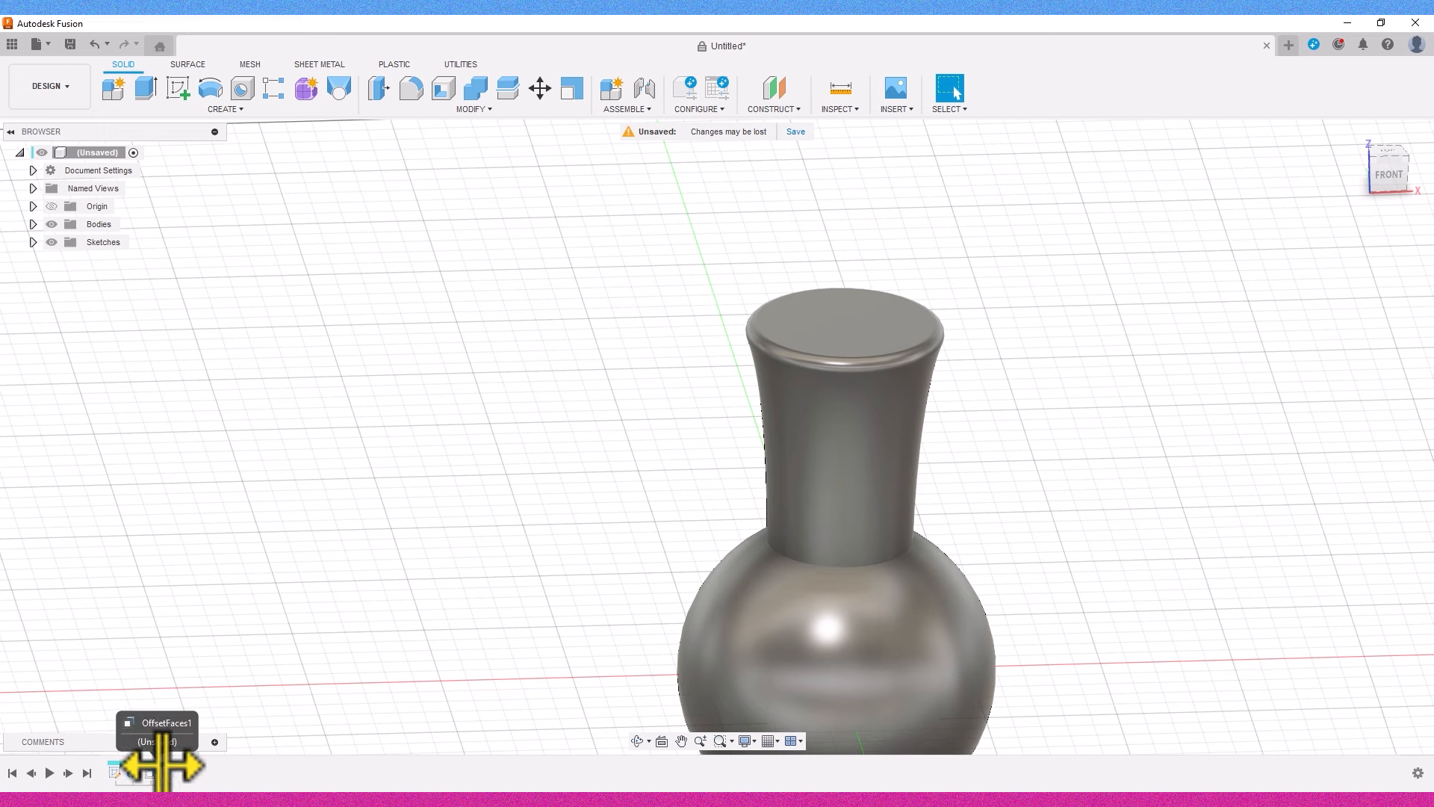
- With the timeline rolled back before the rim fillet, shell the vase through its top face at 3 mm inside thickness, and roll the timeline forward again
left_click(443, 89)
left_click(927, 329)
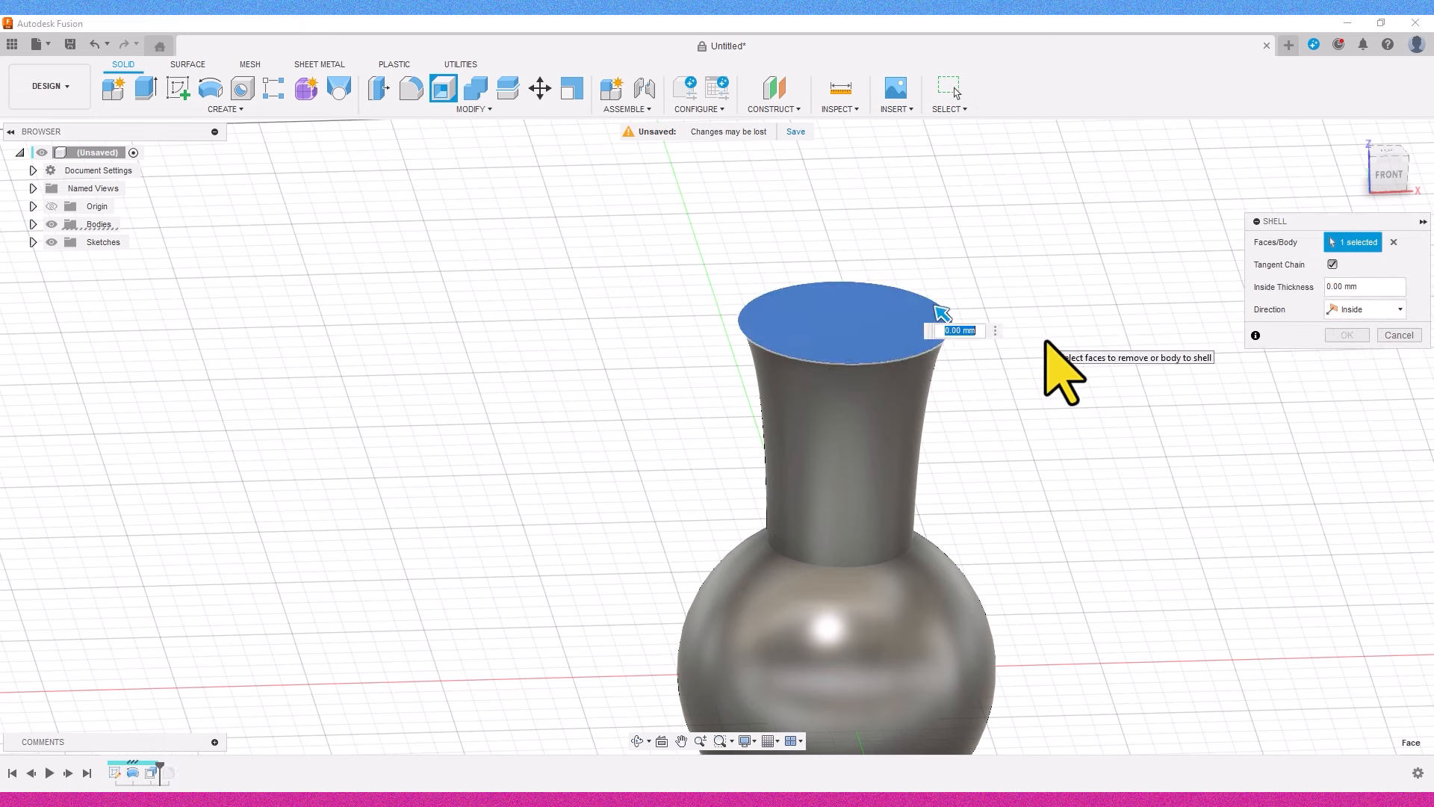
type("3")
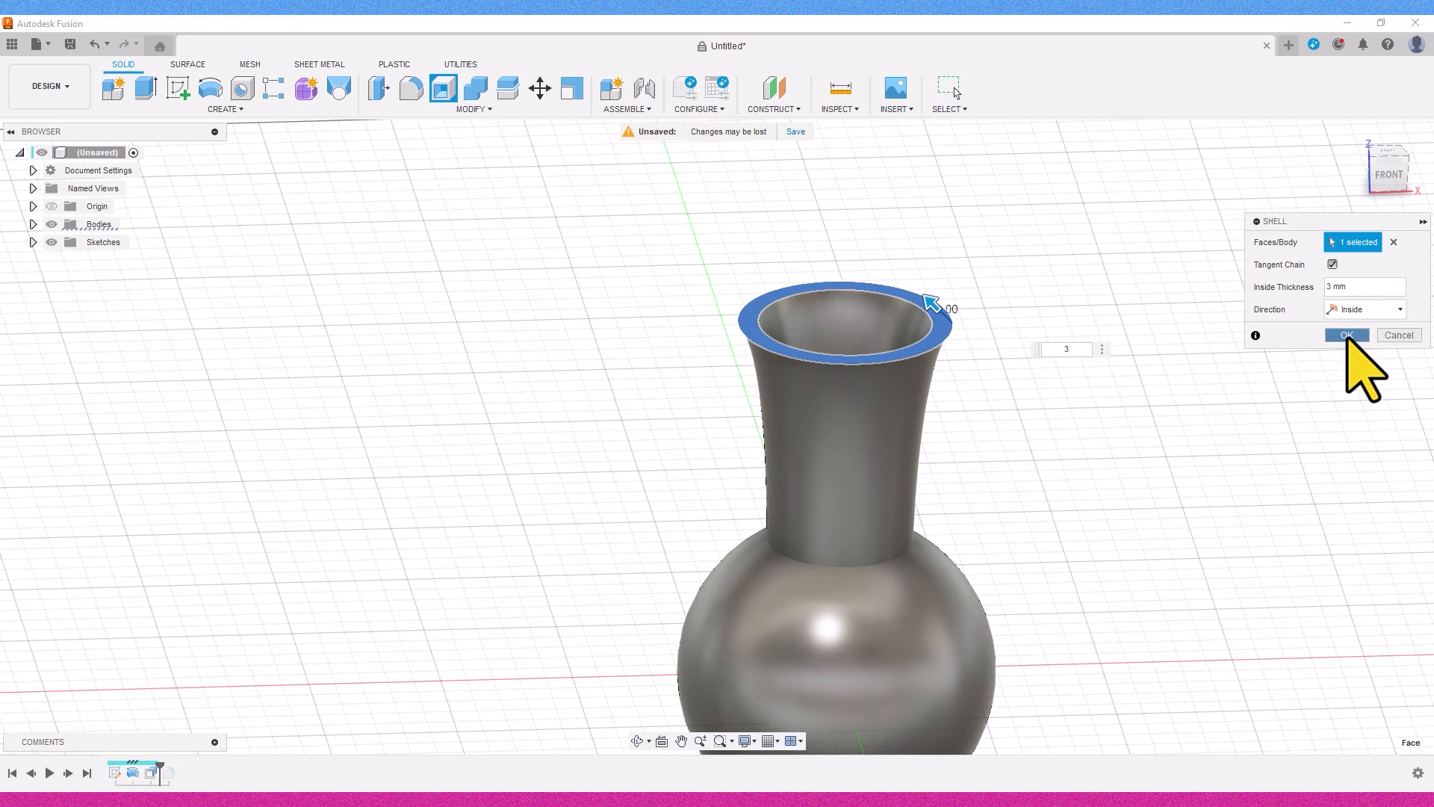
left_click(1347, 335)
left_click_drag(176, 769, 197, 772)
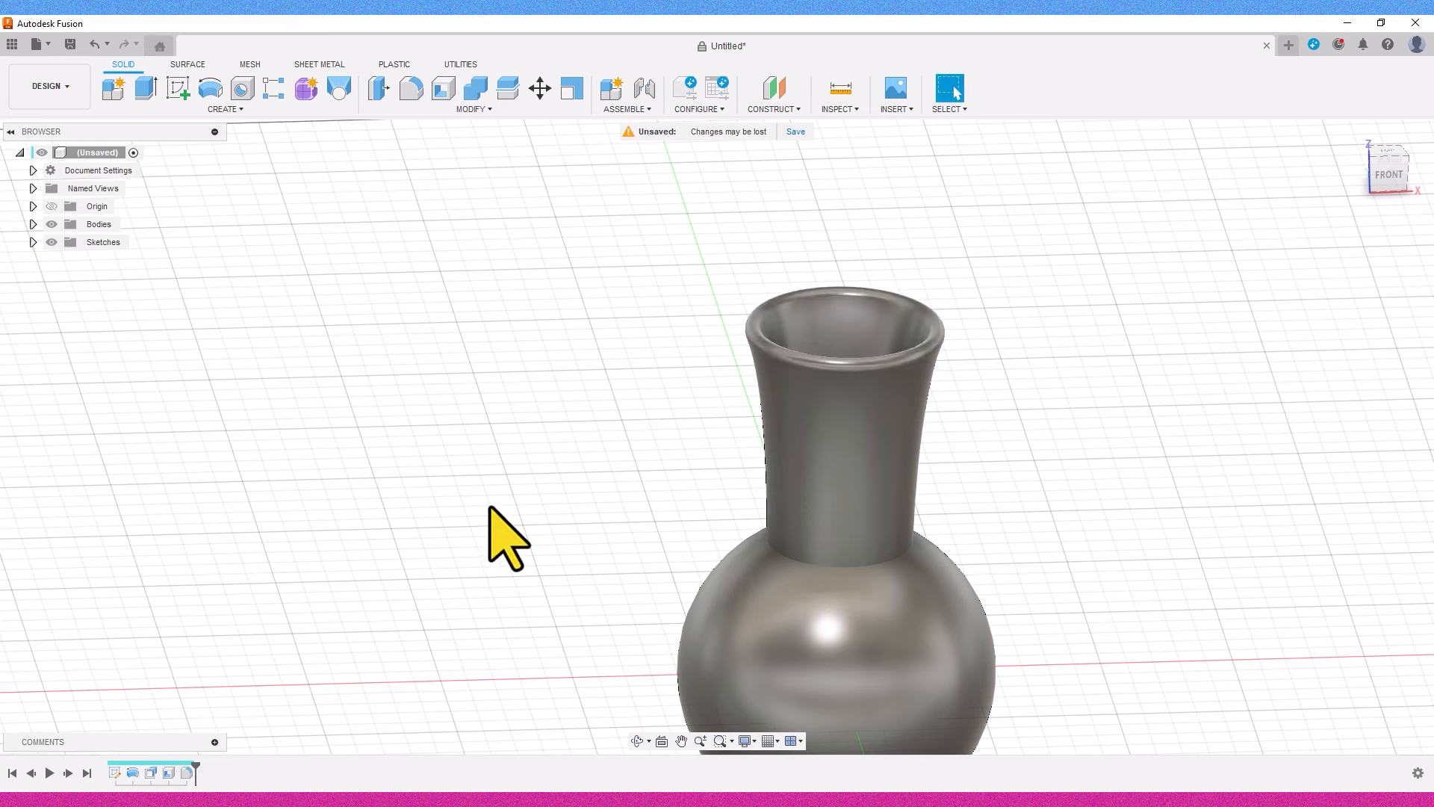
- Fillet the edge where the neck meets the spherical belly with a 15 mm radius
left_click(411, 88)
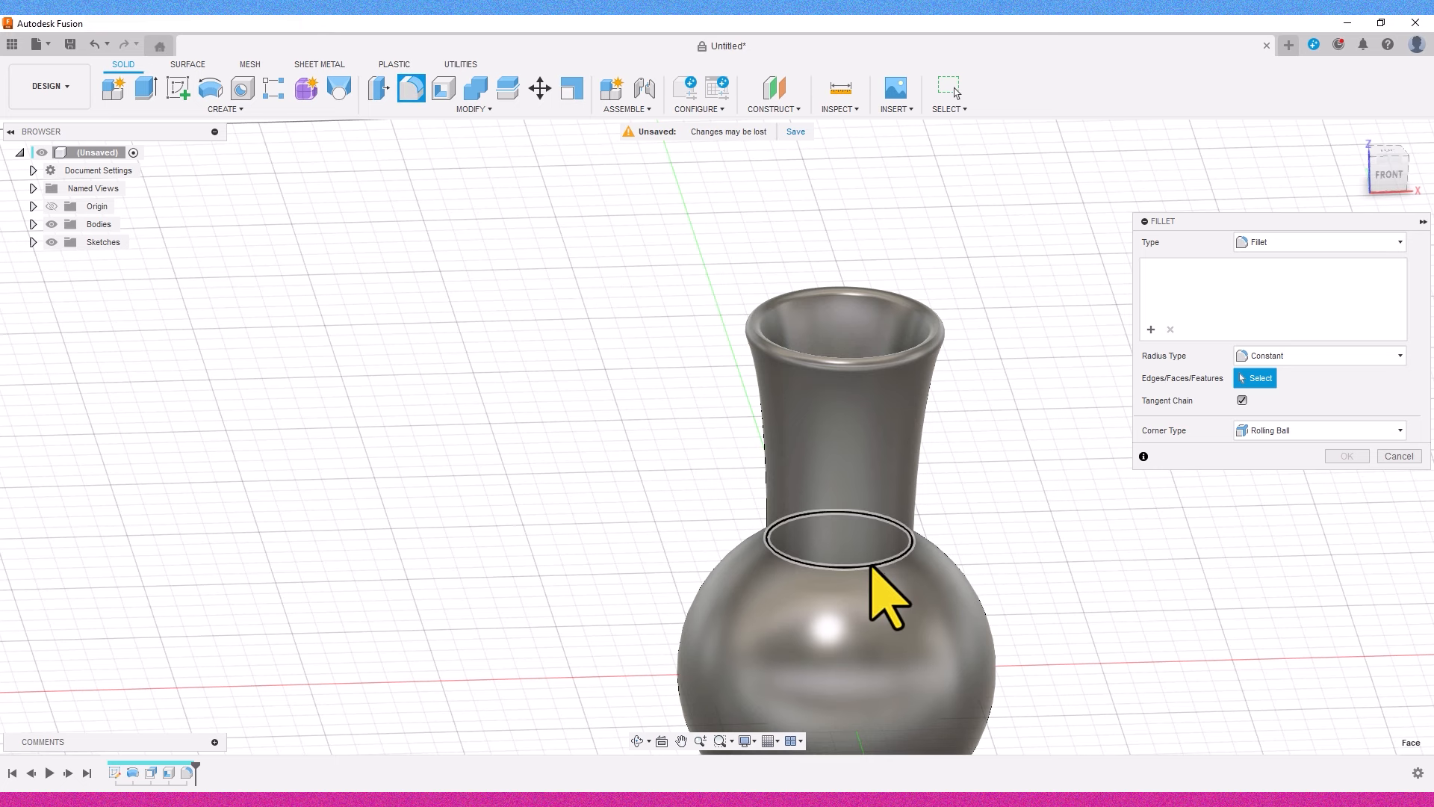
left_click(871, 566)
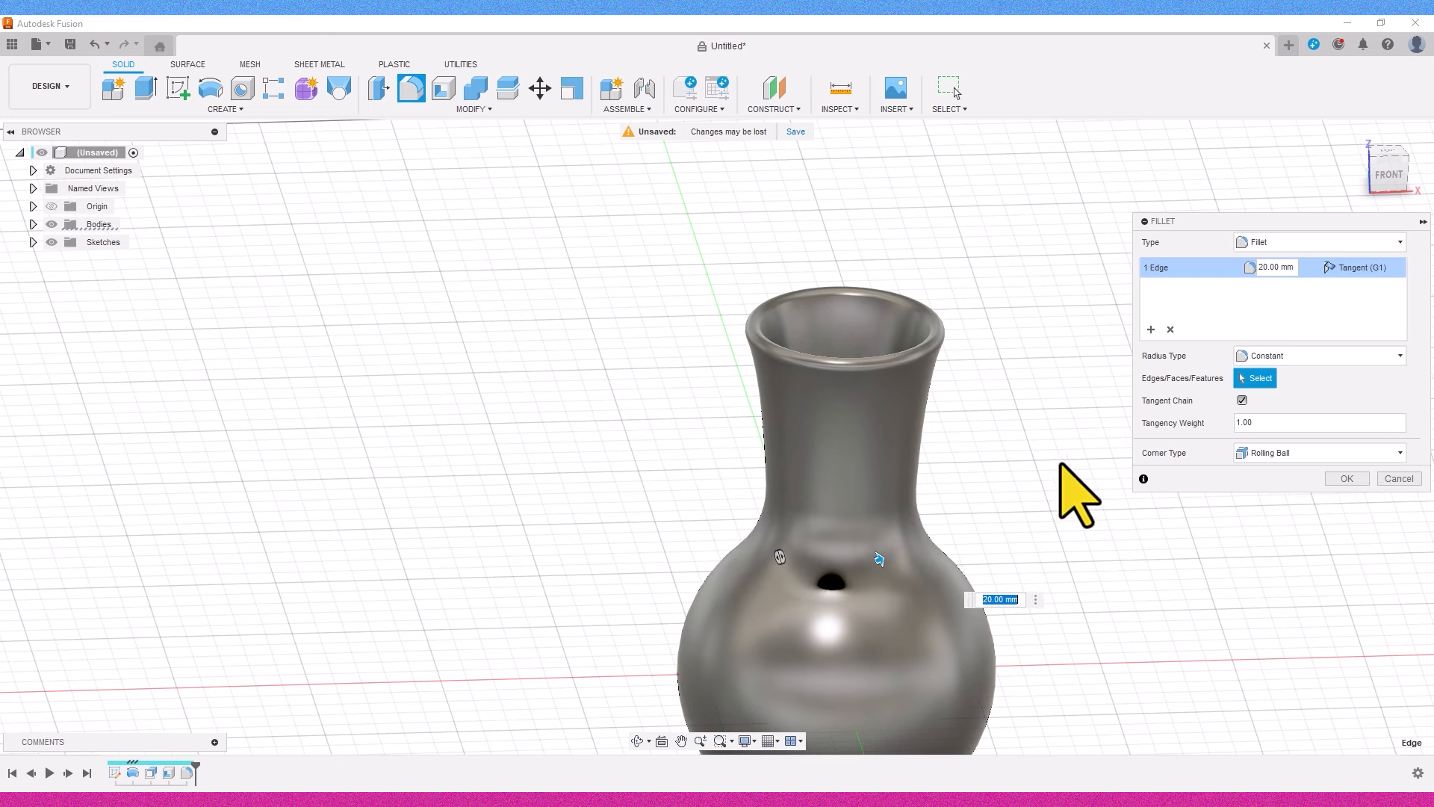
left_click(1388, 171)
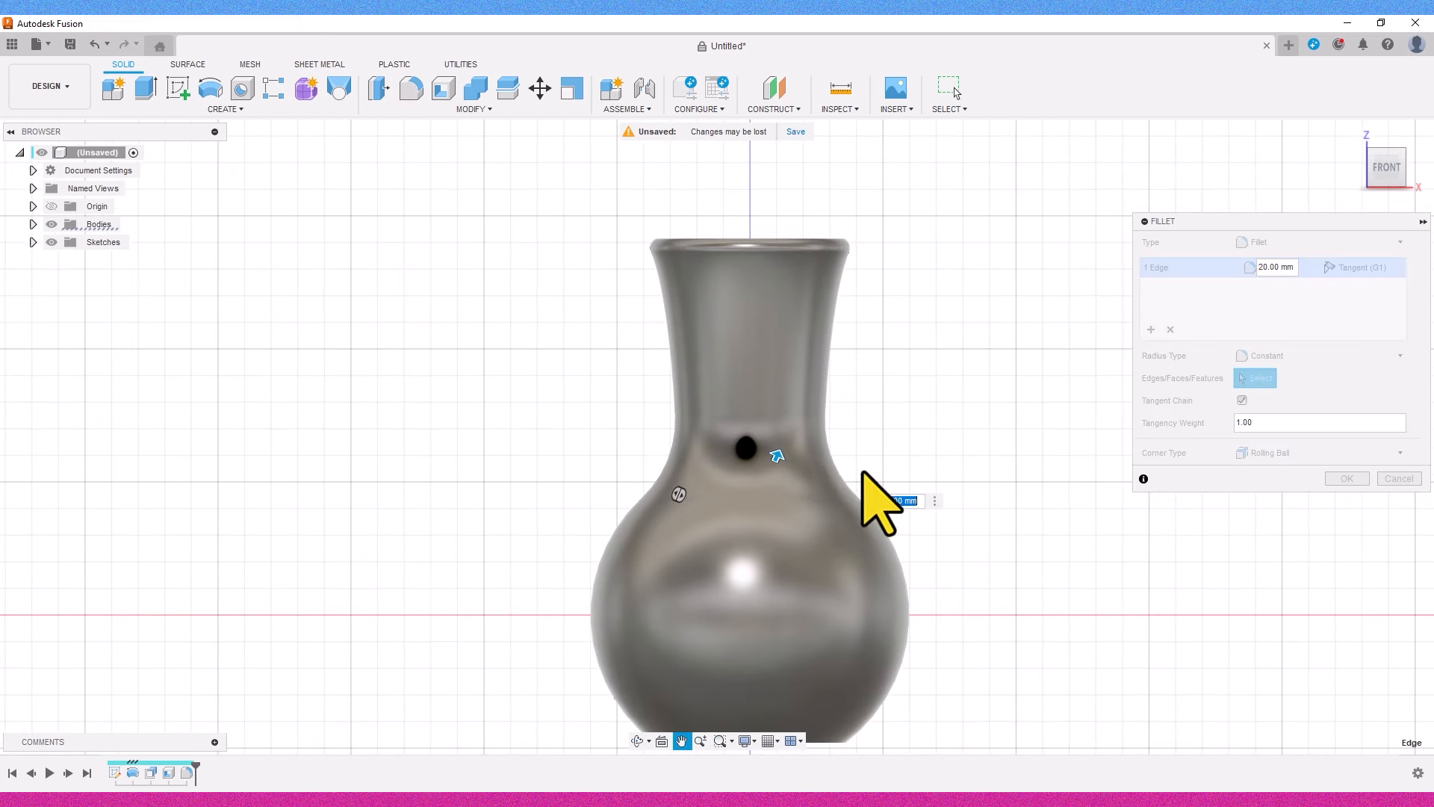
left_click_drag(776, 456, 779, 465)
scroll(999, 615, "down", 1)
middle_click_drag(999, 619, 977, 586)
scroll(1001, 581, "down", 1)
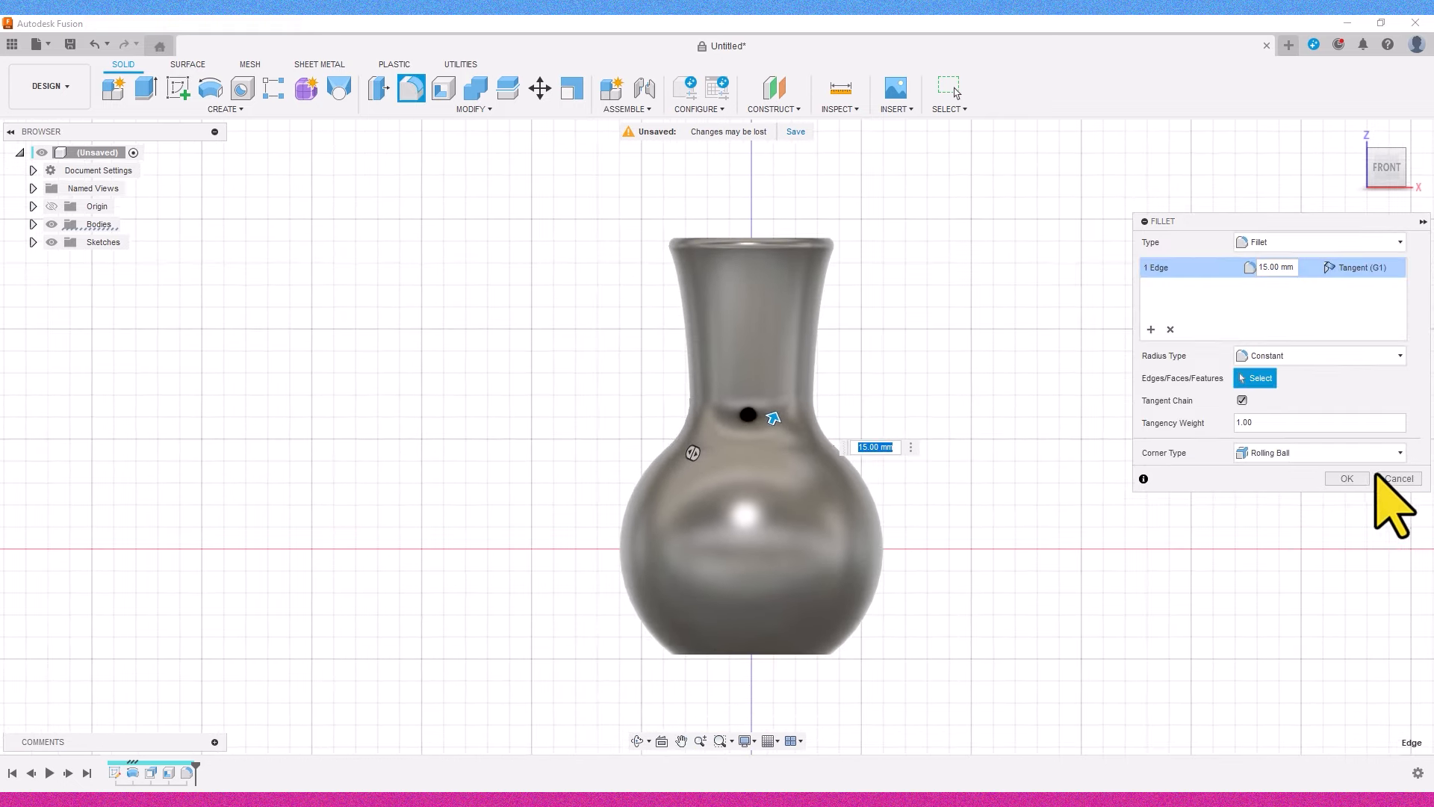
left_click(1347, 479)
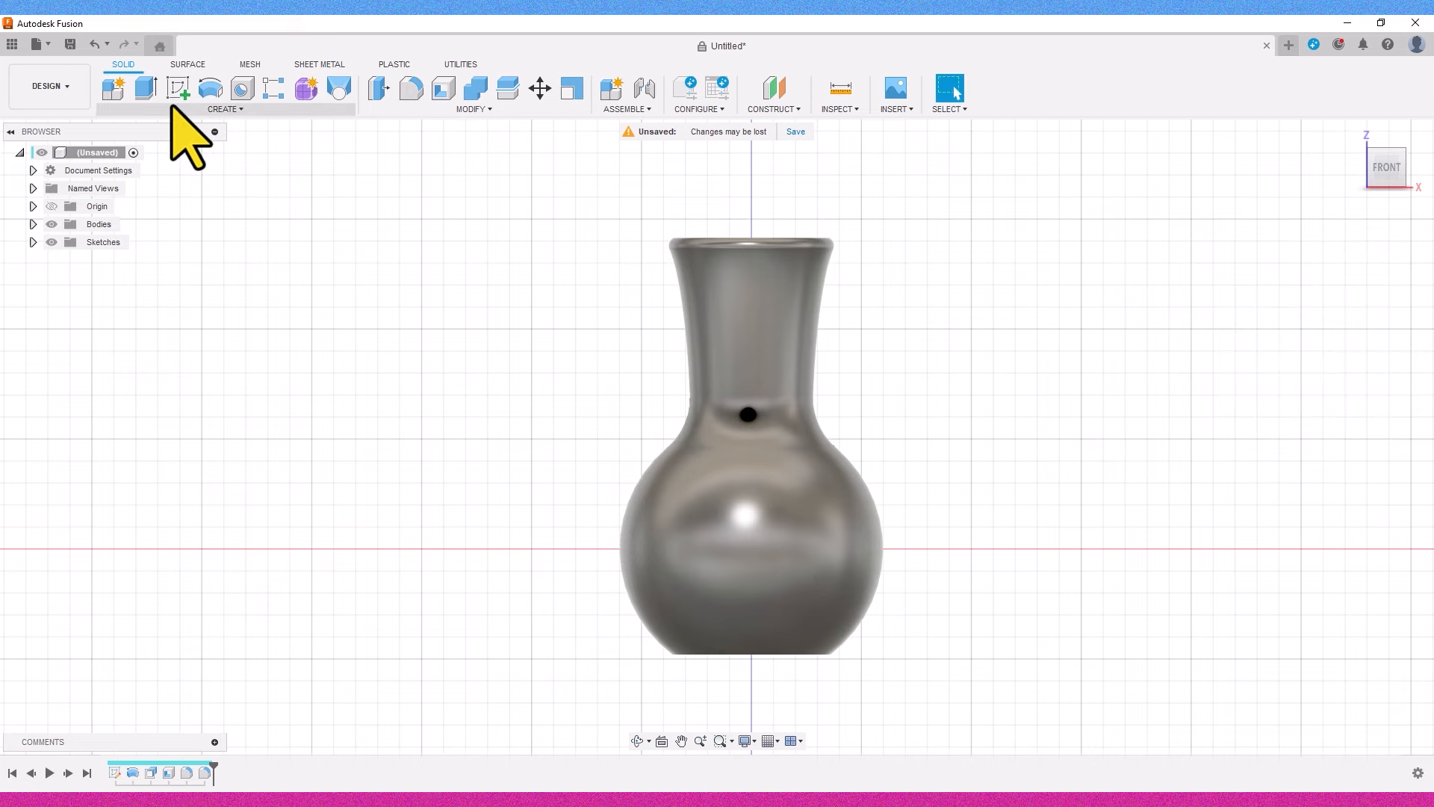
- Create a sketch on the front plane and project the vase body's silhouette into it with Projection Link off
left_click(181, 88)
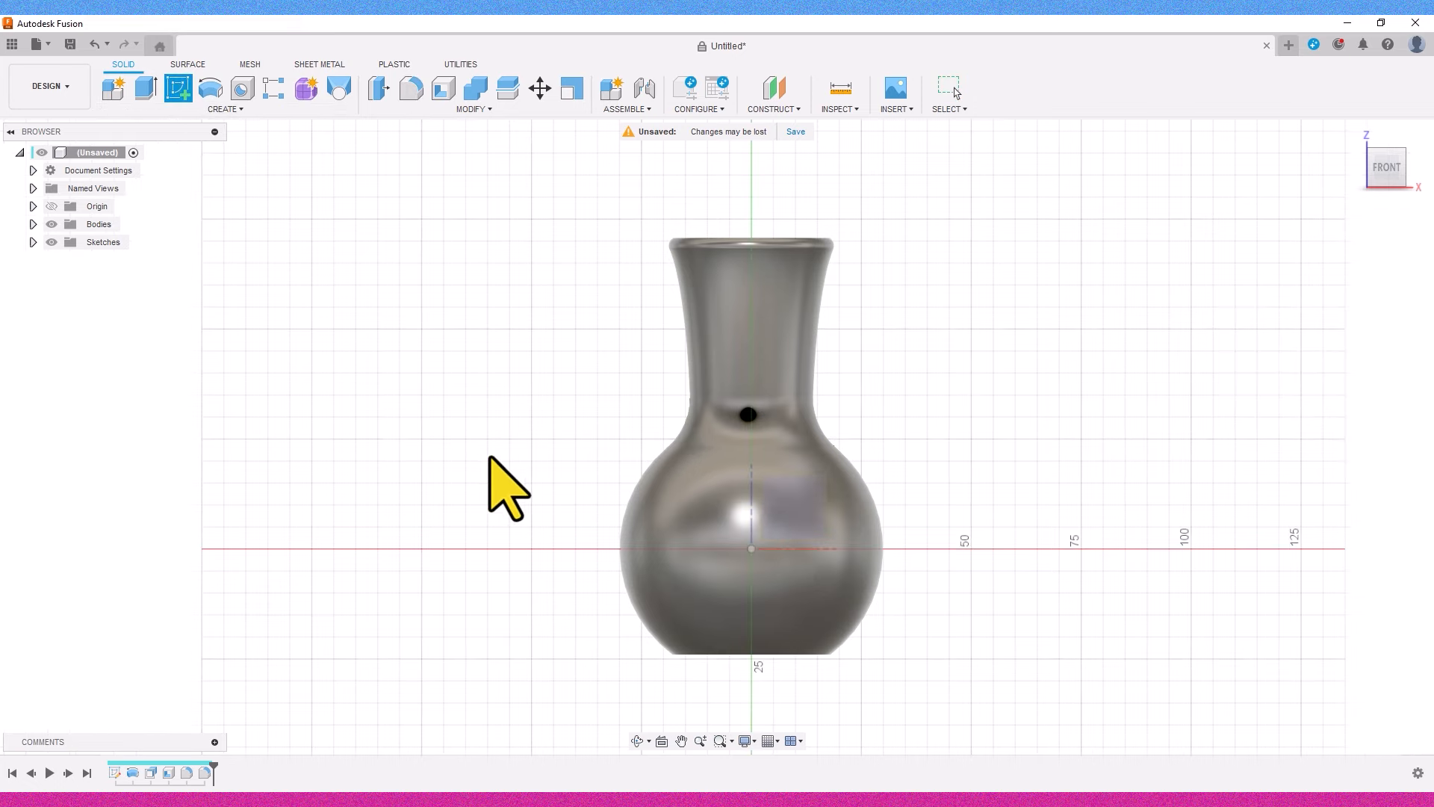
left_click(489, 457)
middle_click_drag(492, 332, 492, 414)
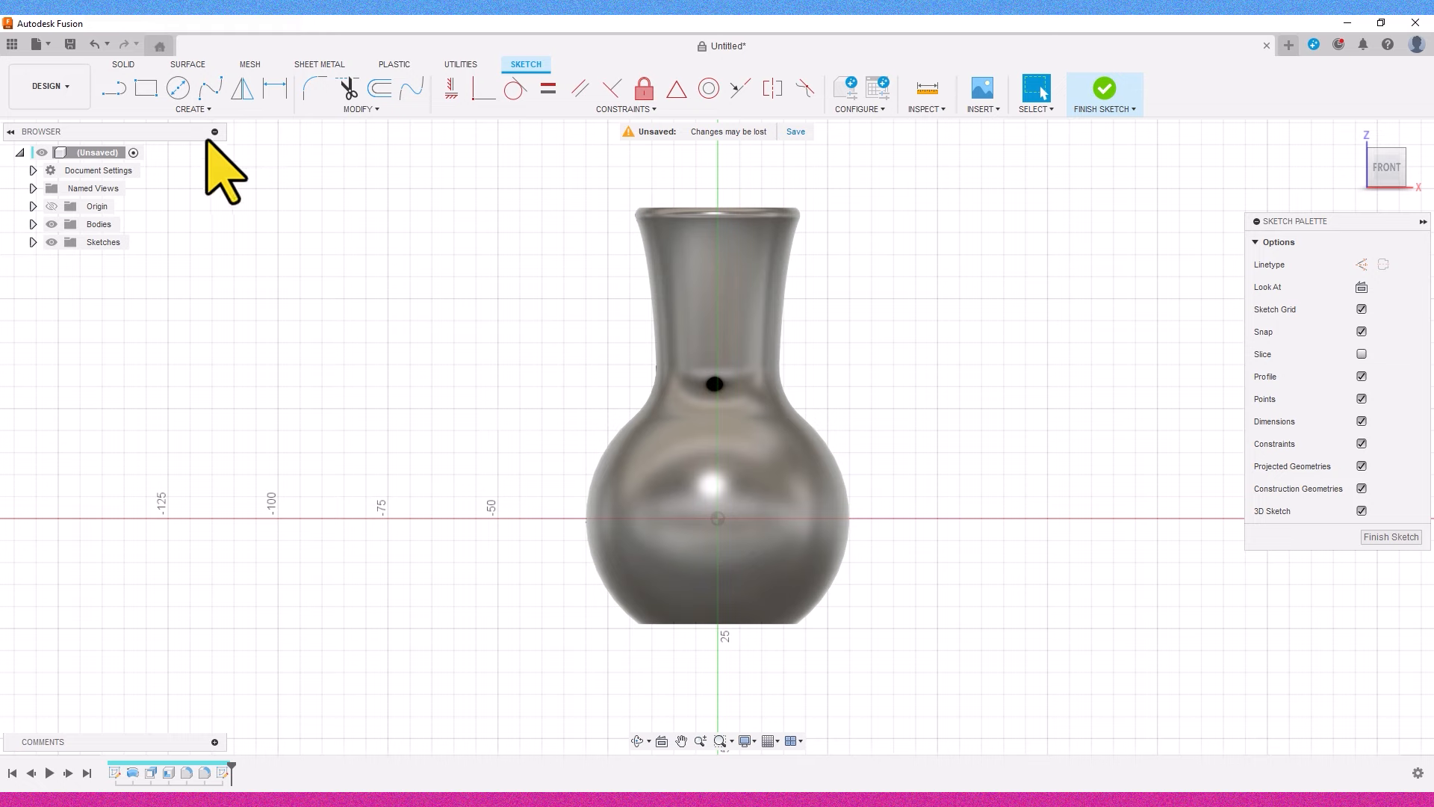
left_click(192, 111)
mouse_move(186, 345)
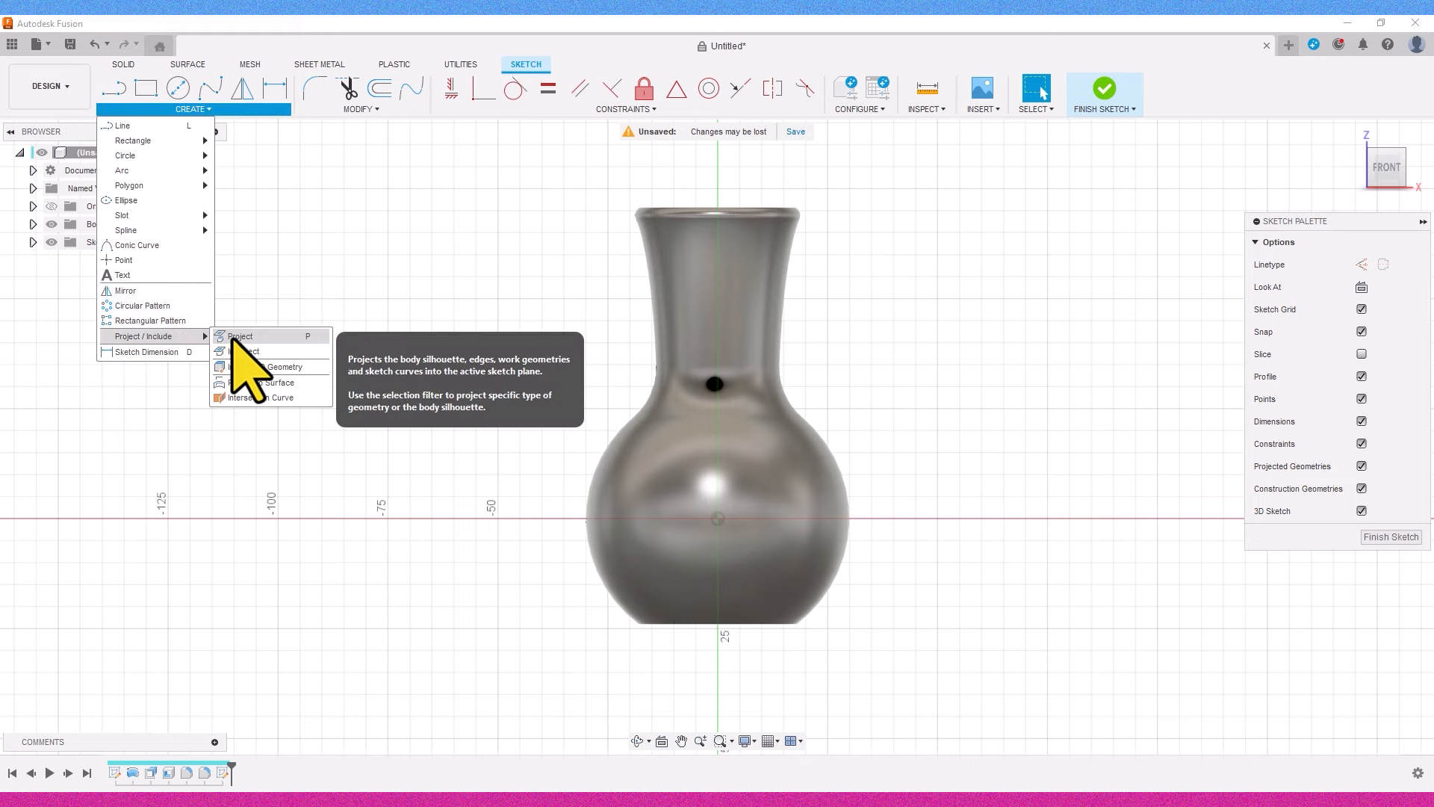
left_click(247, 346)
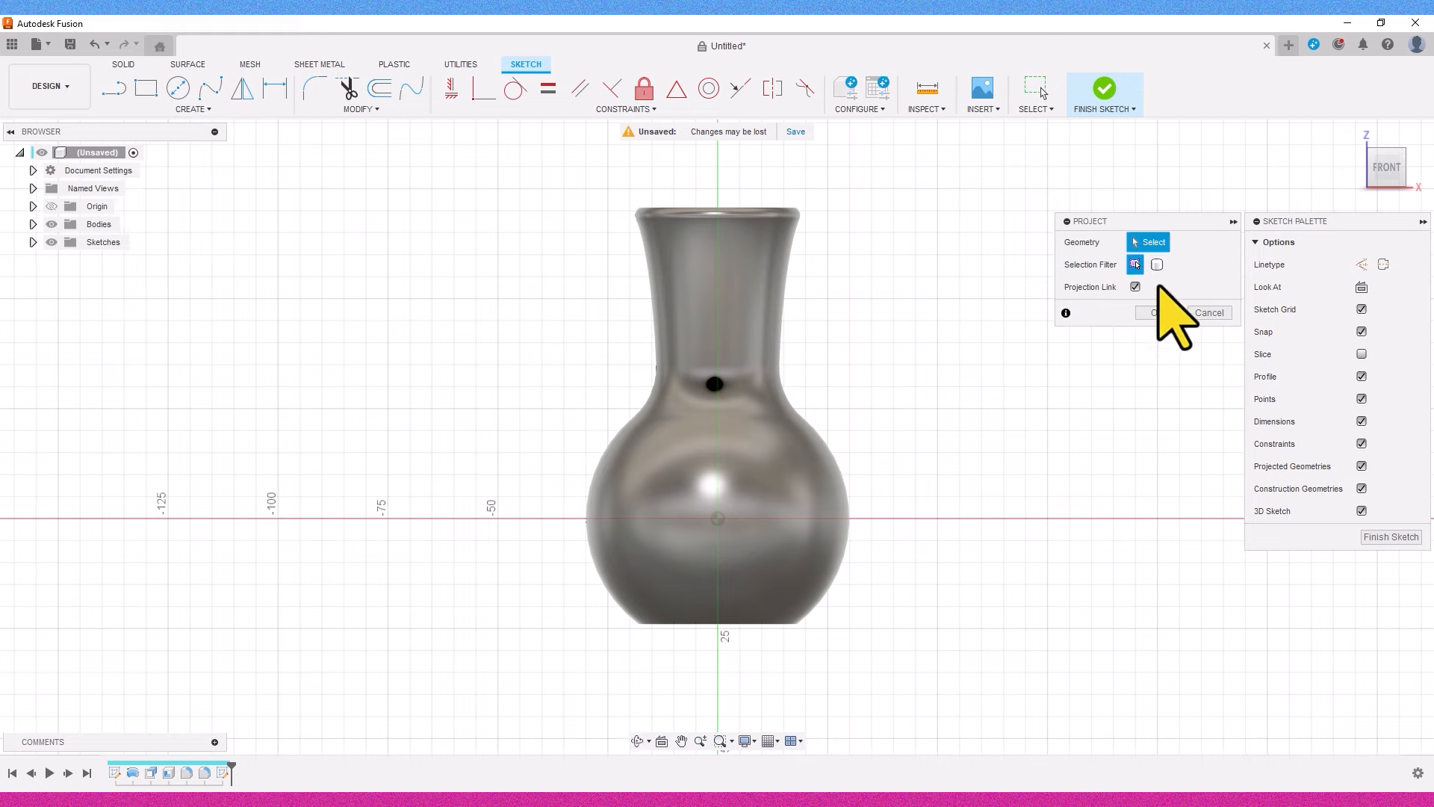
left_click(1156, 265)
left_click(790, 357)
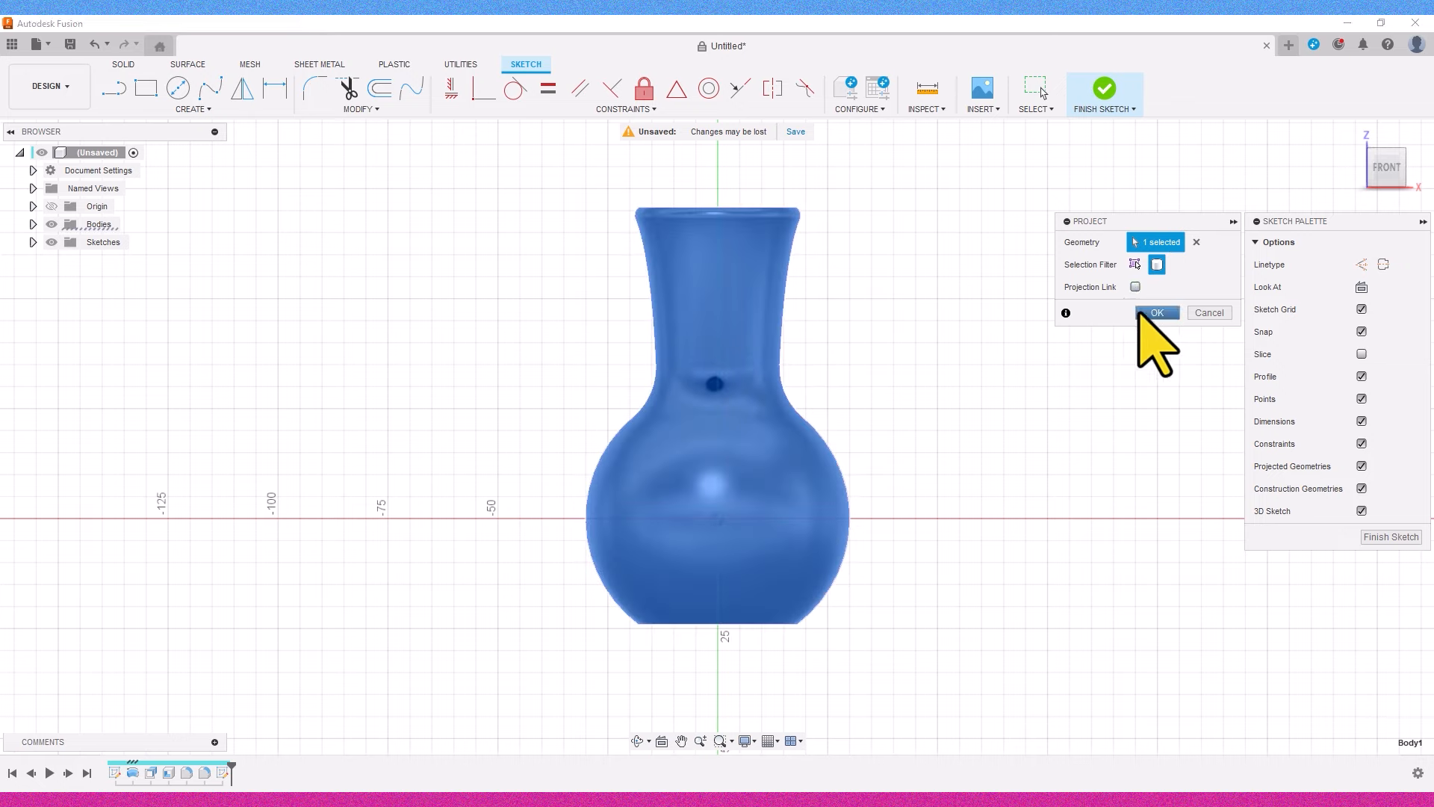
left_click(1157, 313)
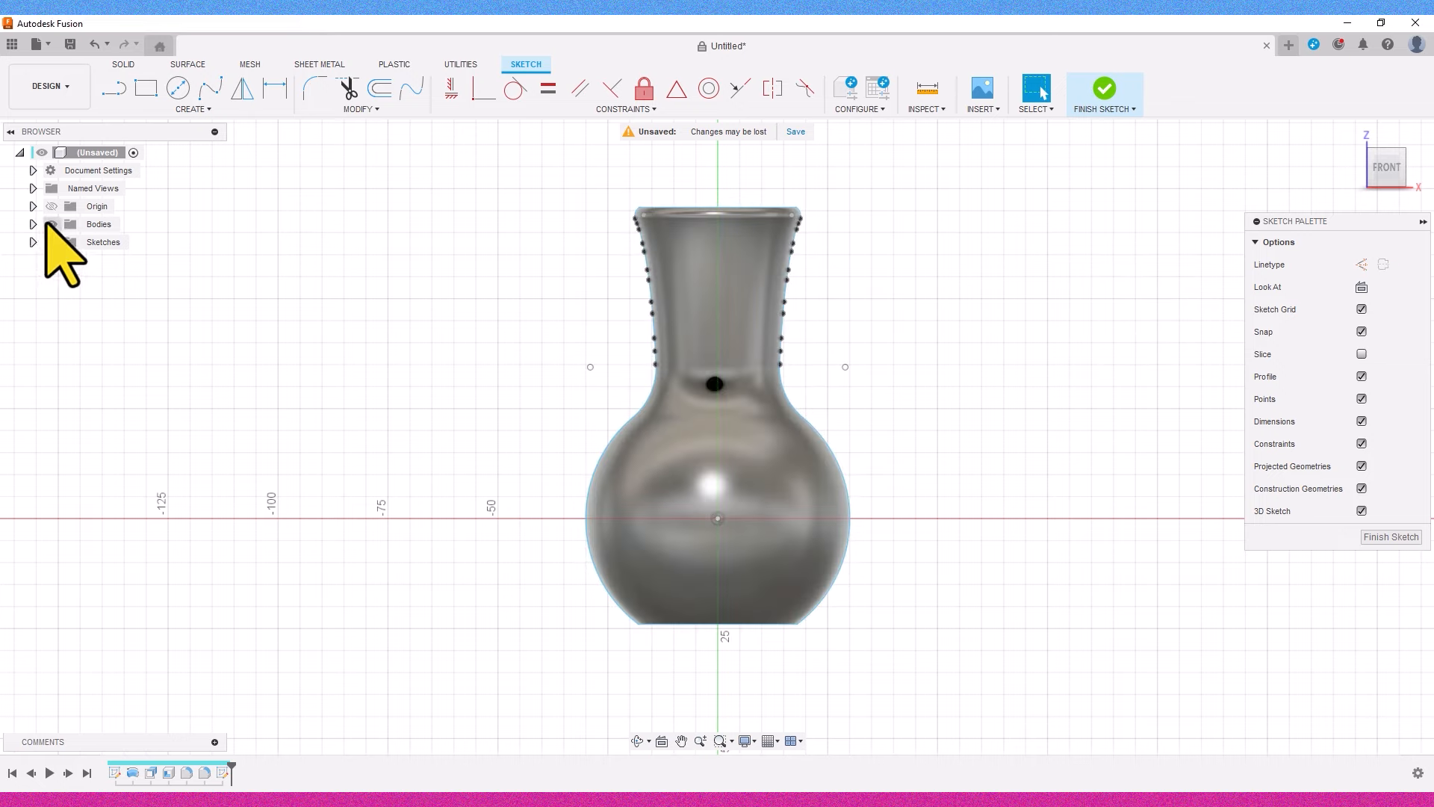
- Hide the bodies to leave only the projected vase outline in the sketch
left_click(50, 223)
middle_click_drag(922, 263, 909, 327)
scroll(909, 326, "up", 3)
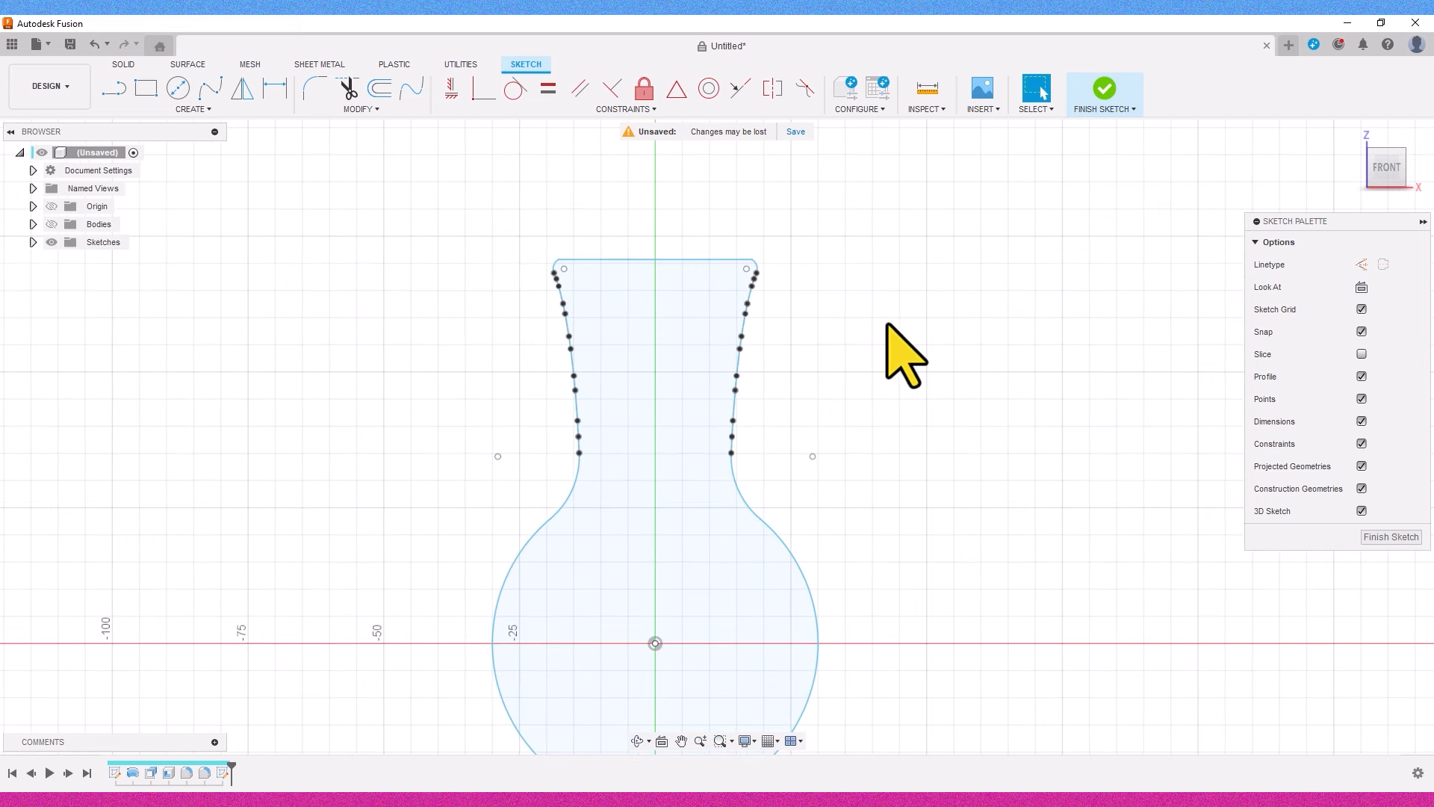
scroll(904, 354, "up", 1)
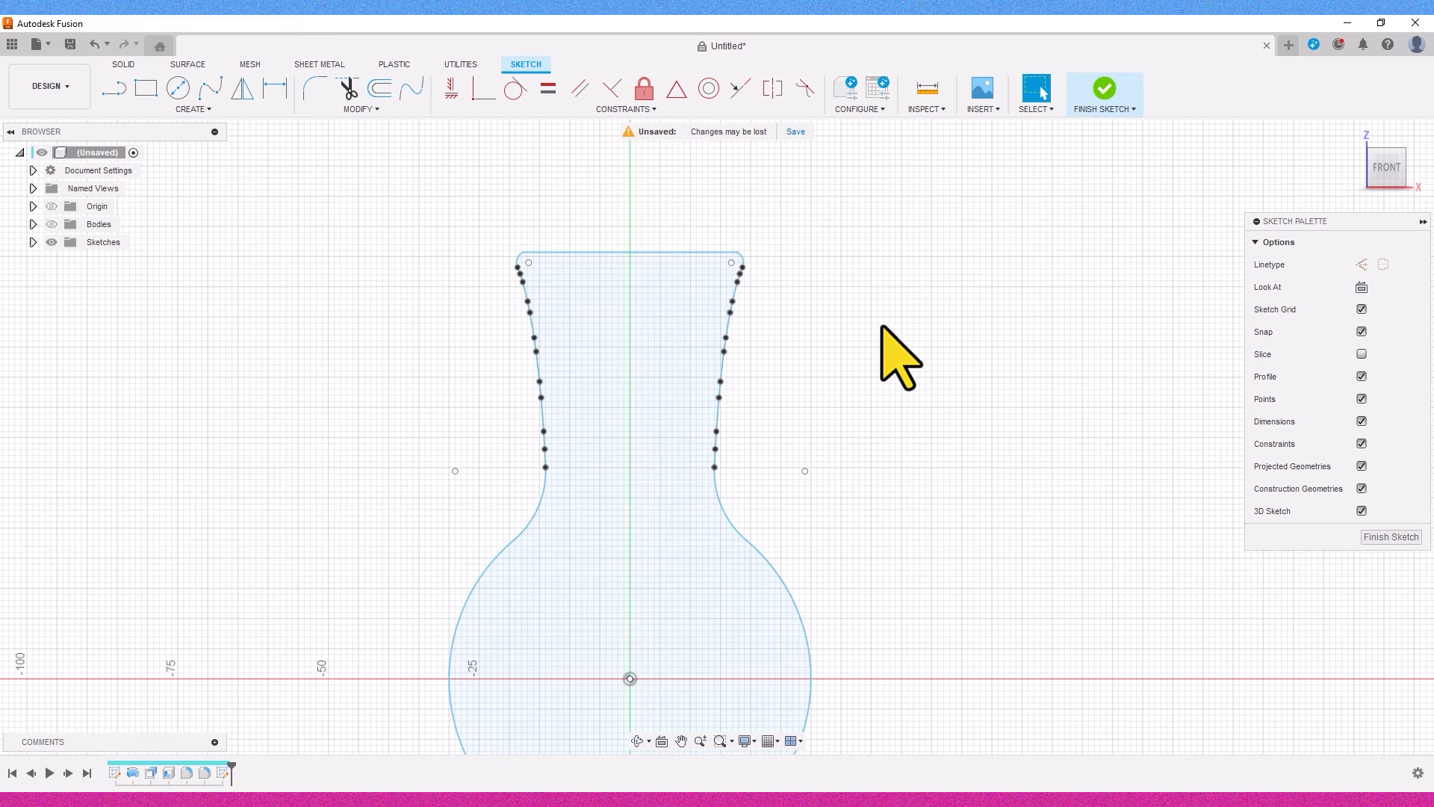
left_click(137, 107)
left_click(118, 91)
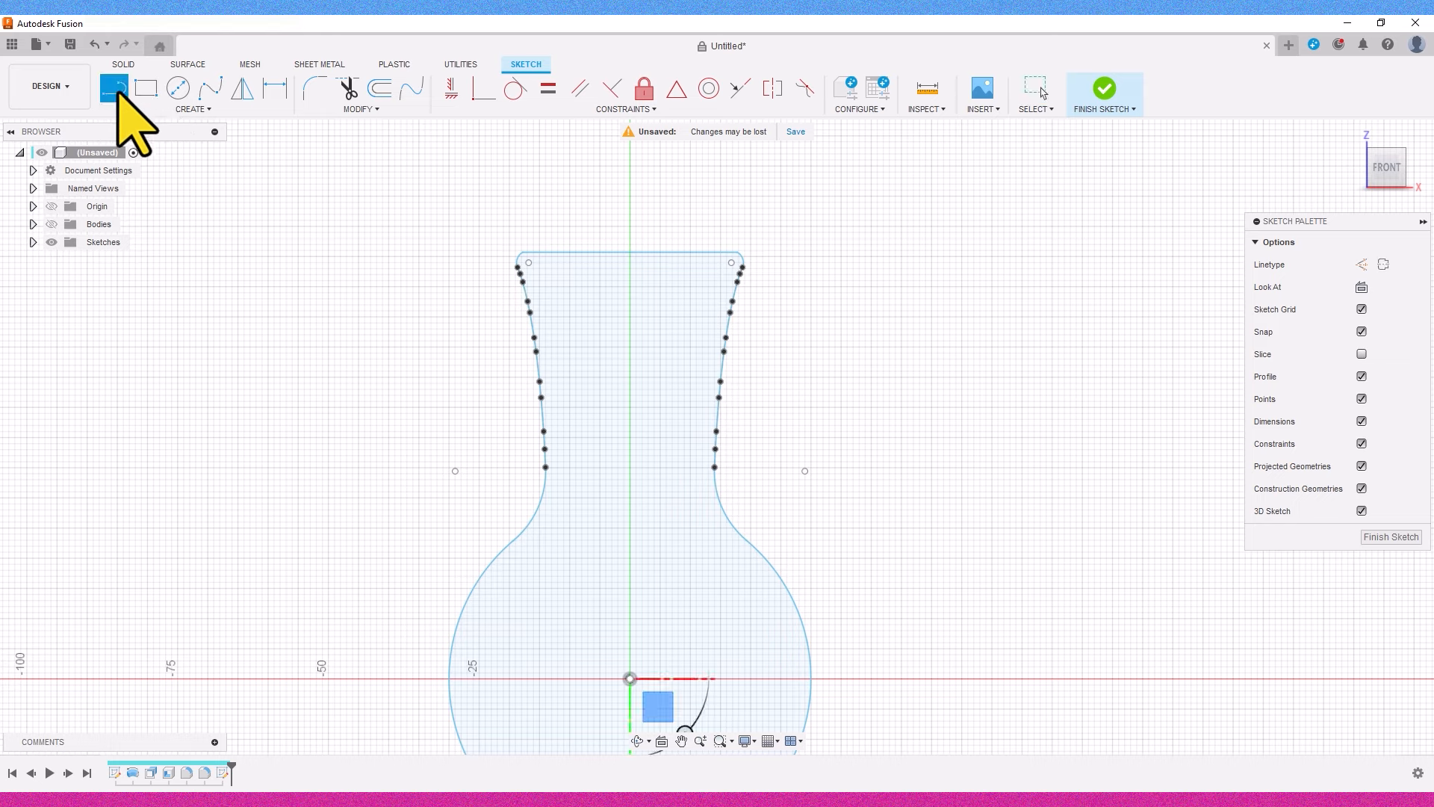
left_click(176, 108)
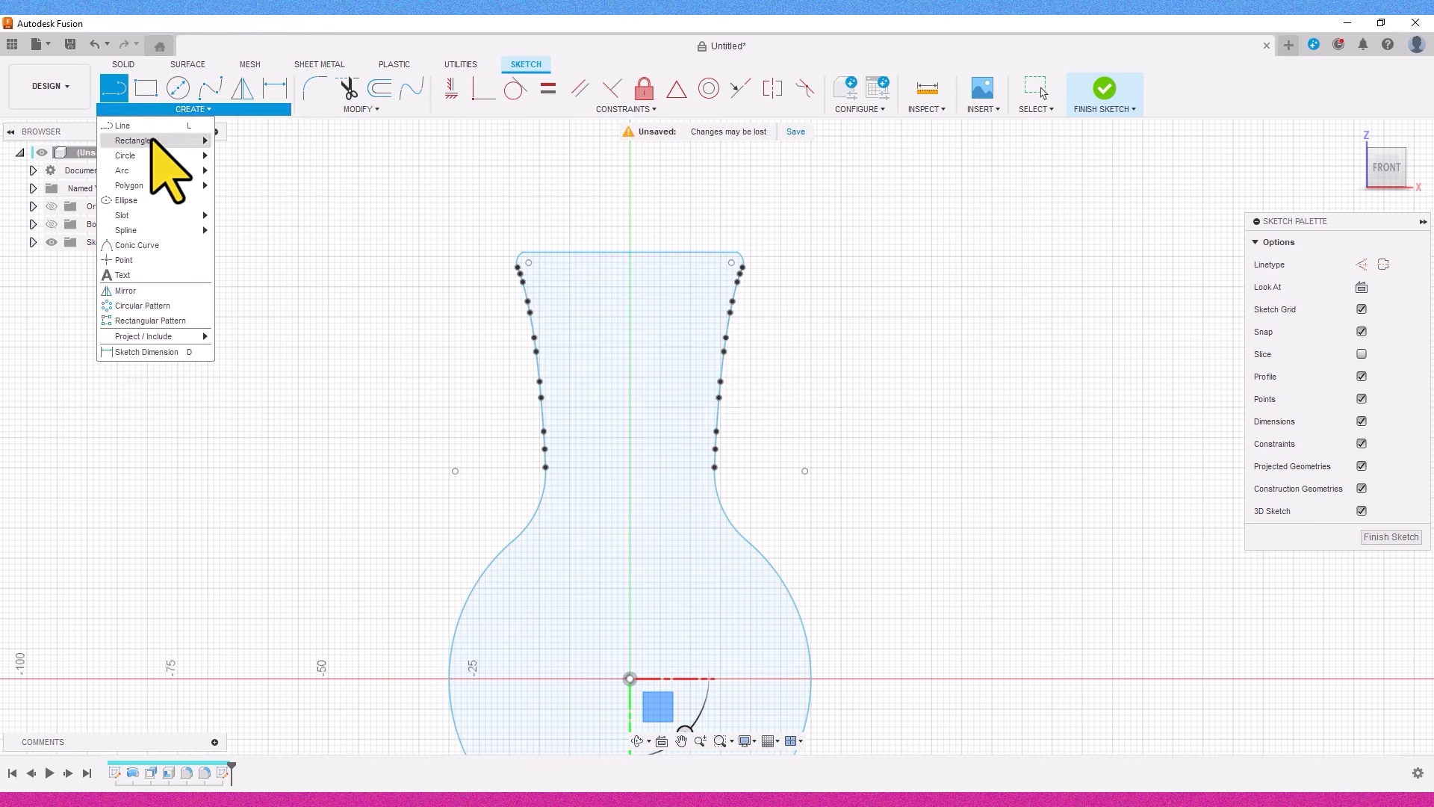
left_click(149, 125)
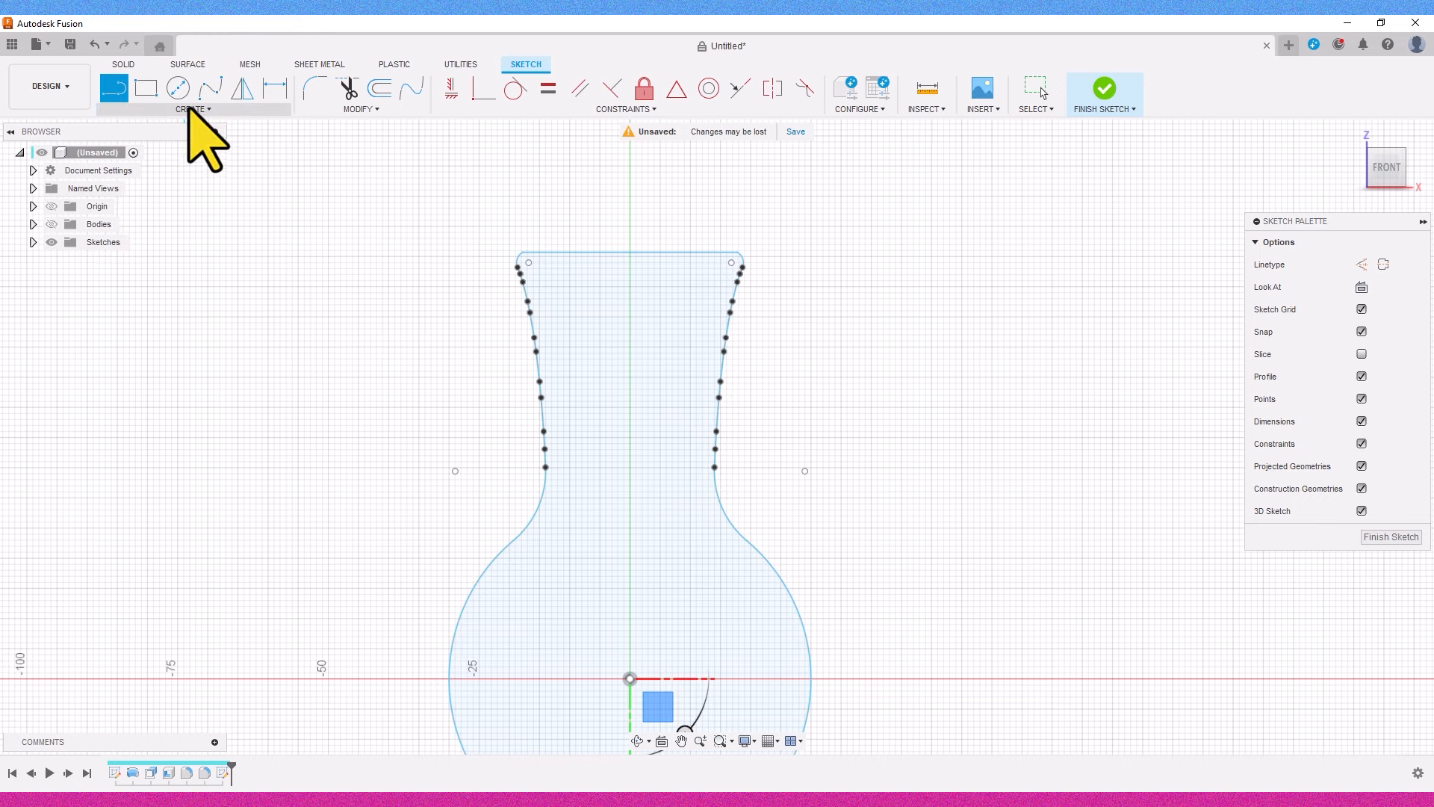
- Sketch a three-point fit-point spline for the handle's outer curve, bowing outward from just below the rim to the belly's widest point
left_click(210, 88)
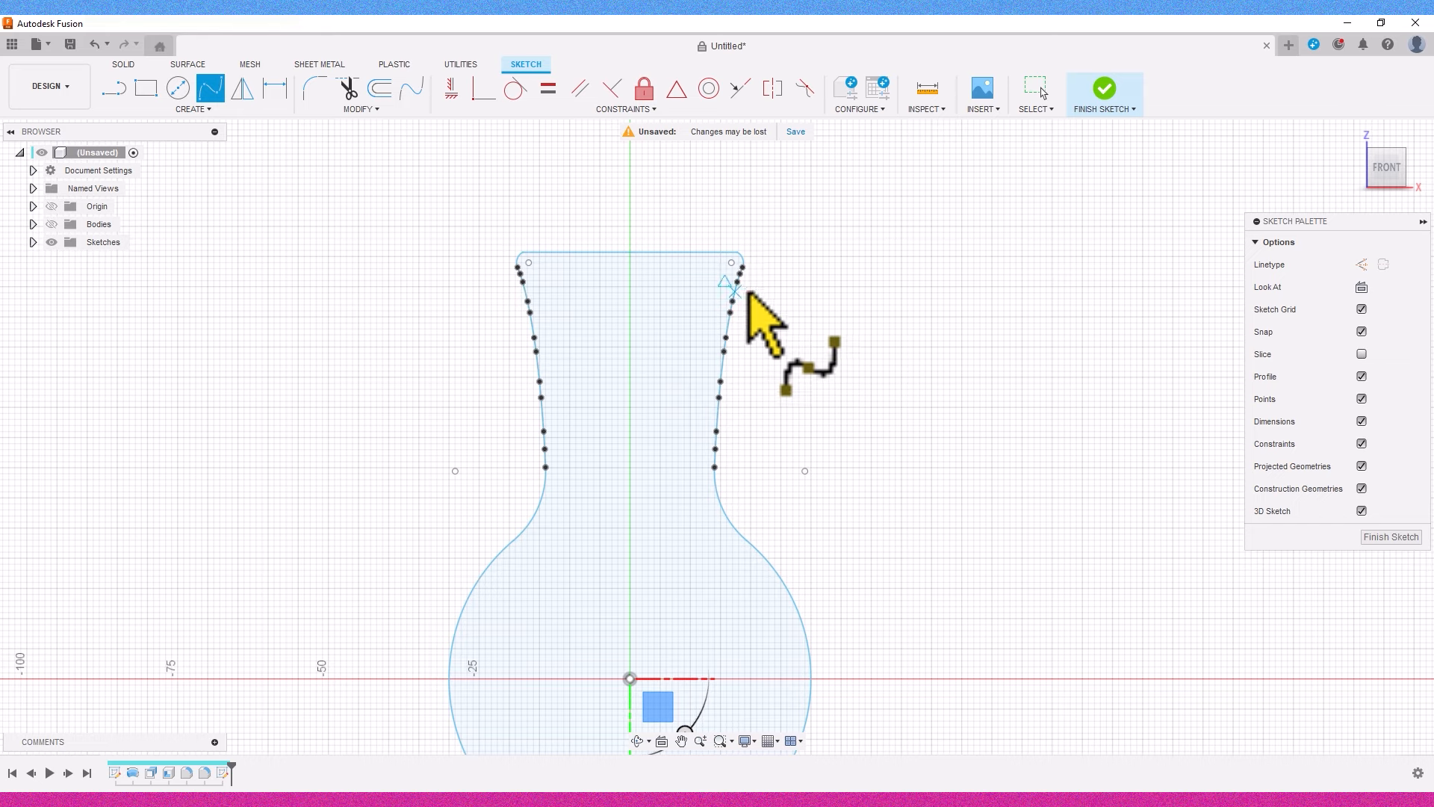
left_click(737, 282)
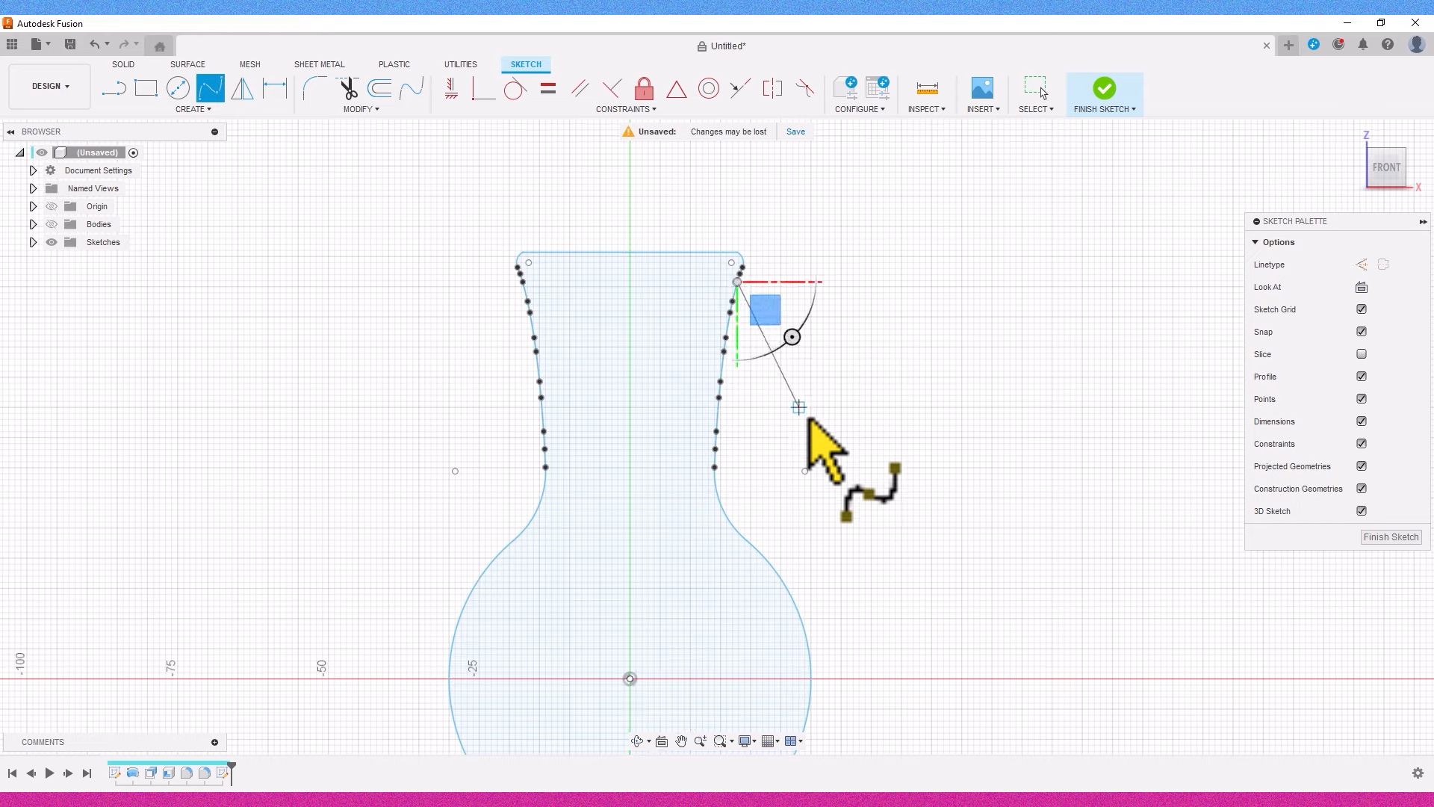
left_click(804, 471)
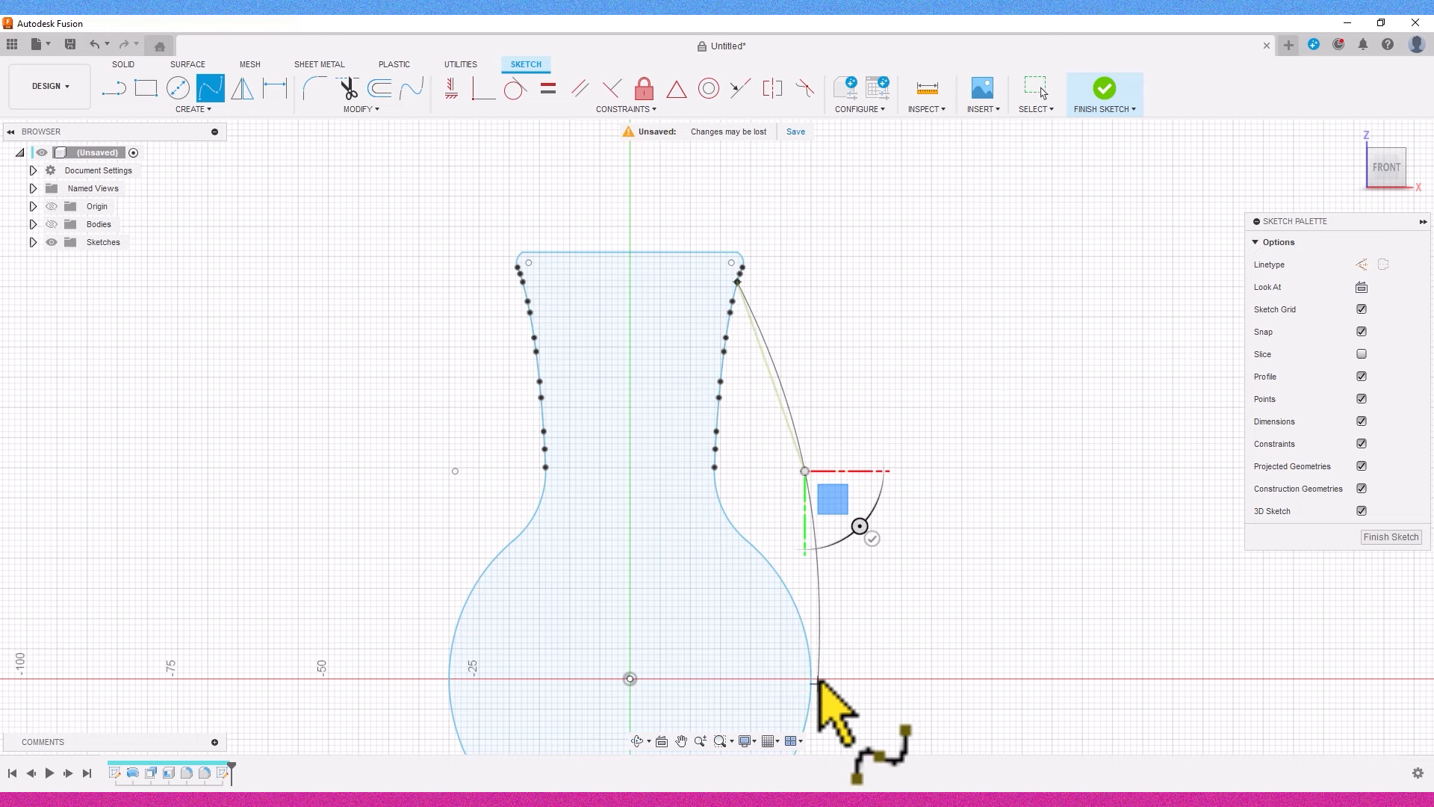
left_click(812, 680)
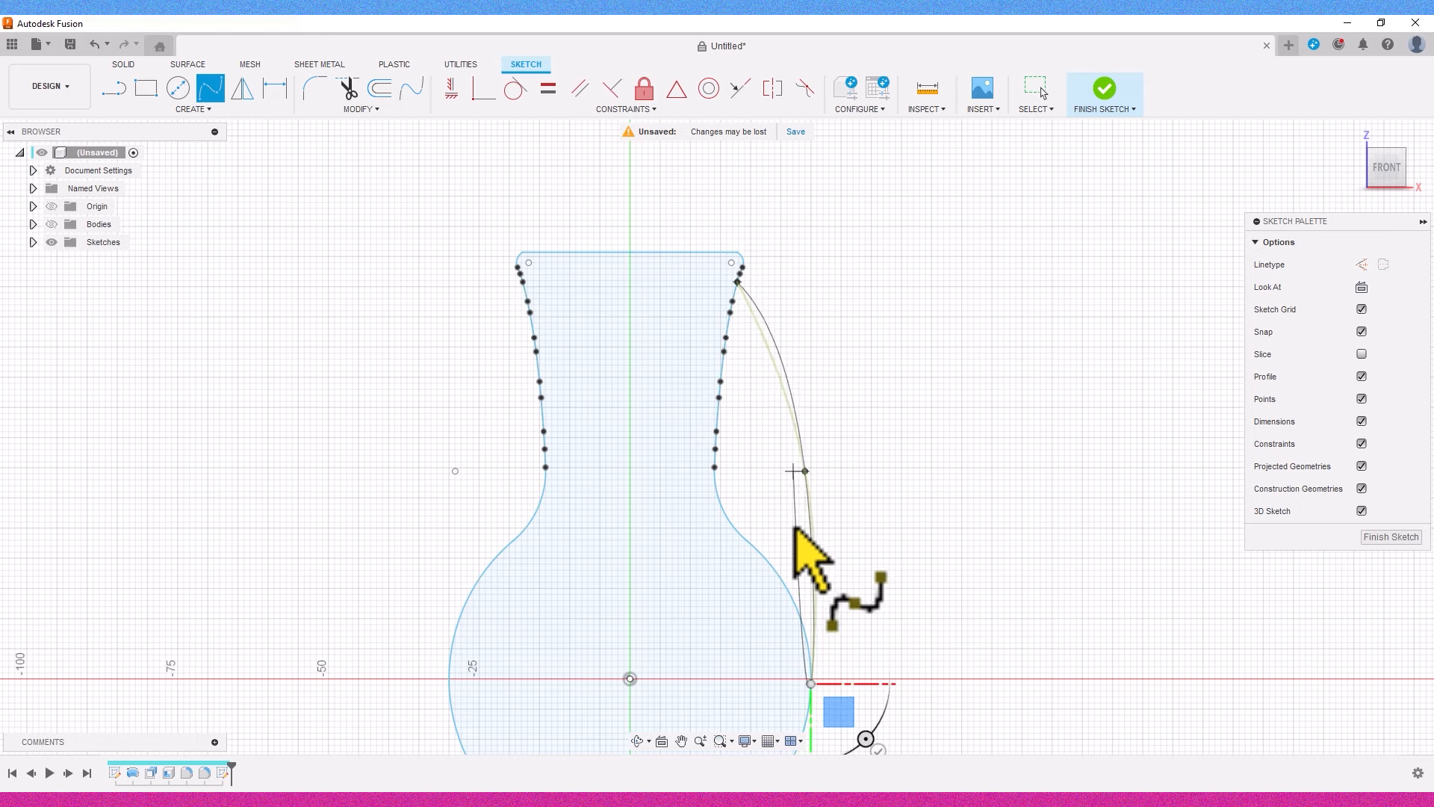
left_click(877, 749)
- Offset the handle spline by -5 mm, toward the vase
scroll(975, 486, "down", 1)
middle_click_drag(974, 485, 994, 400)
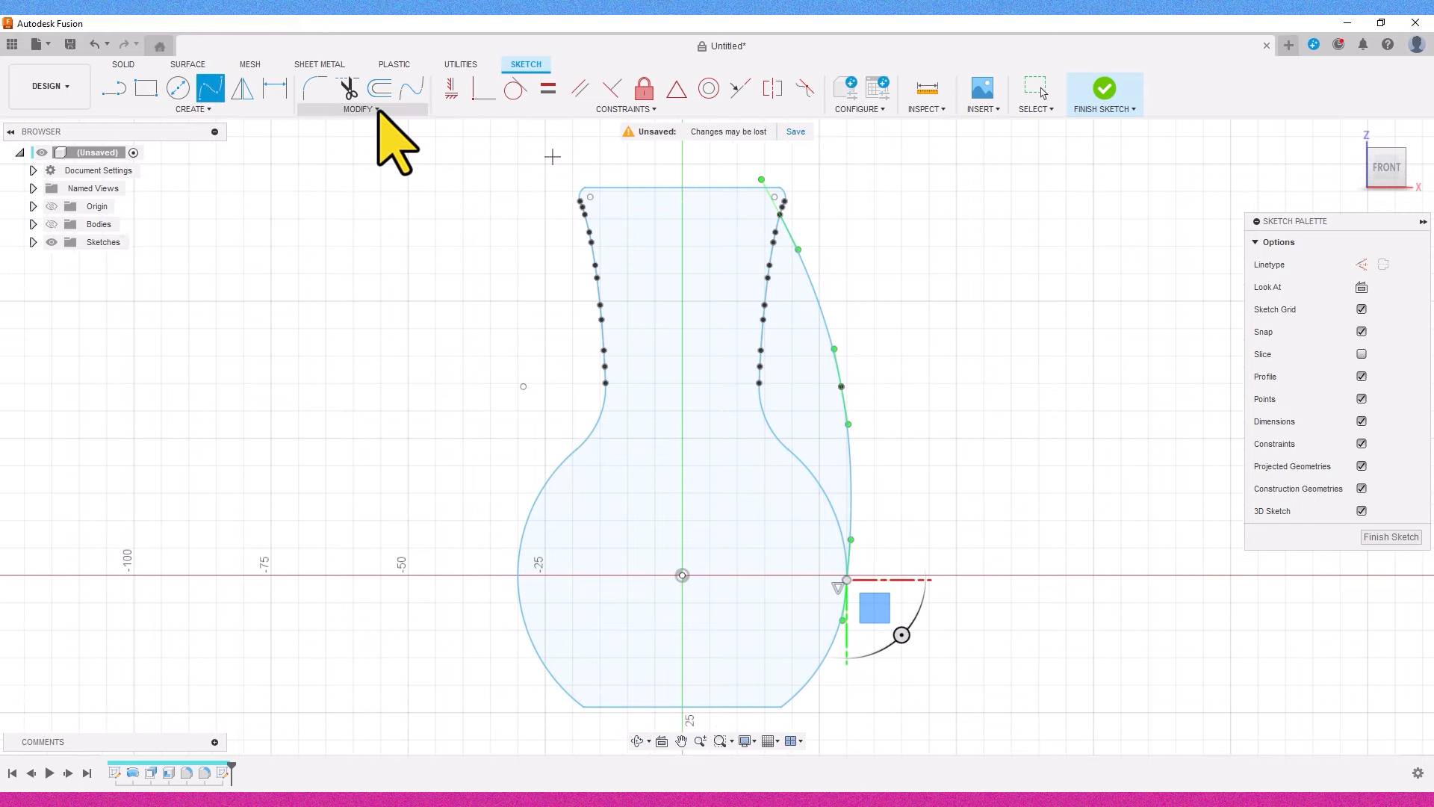
left_click(383, 91)
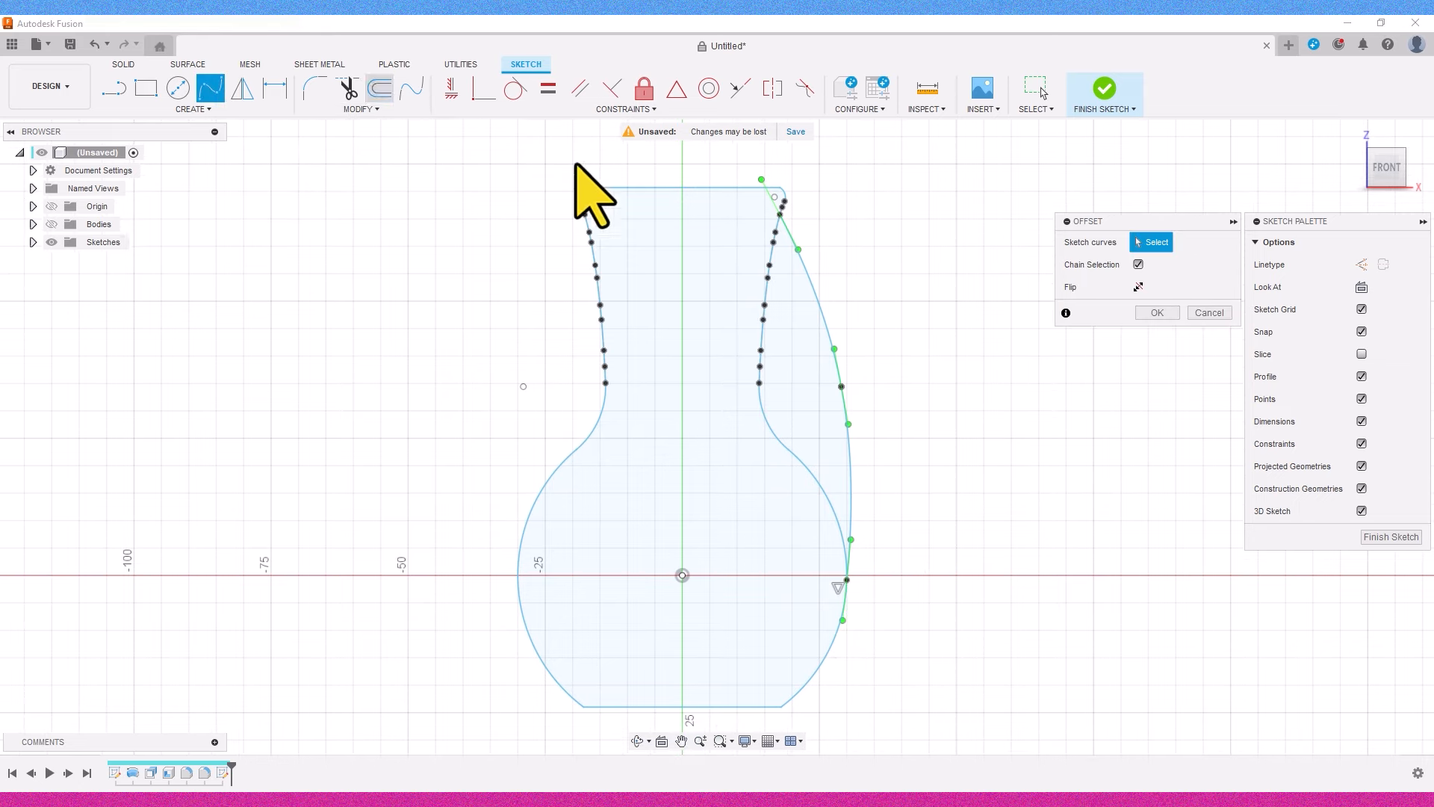
left_click(822, 306)
left_click_drag(816, 298, 798, 320)
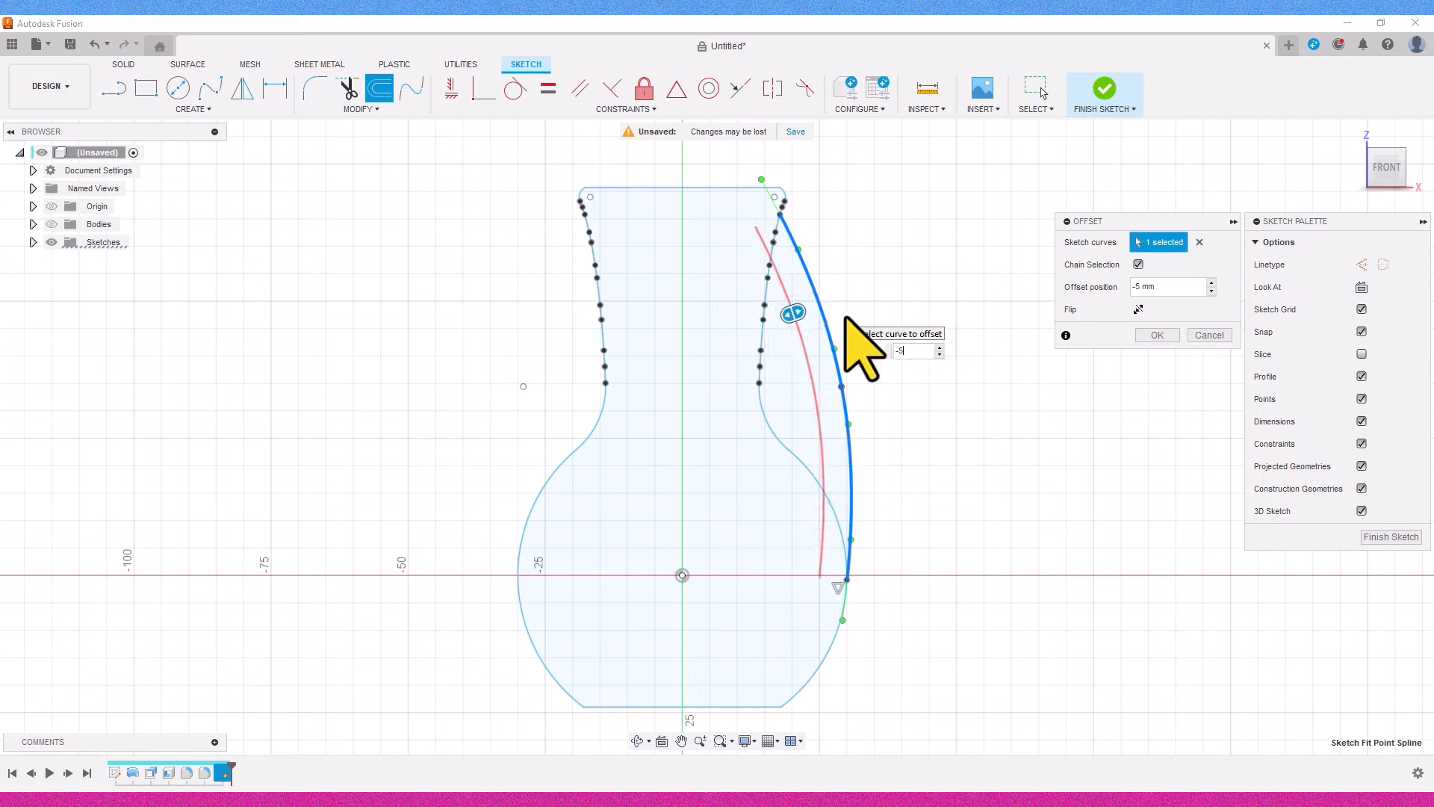
key("Return")
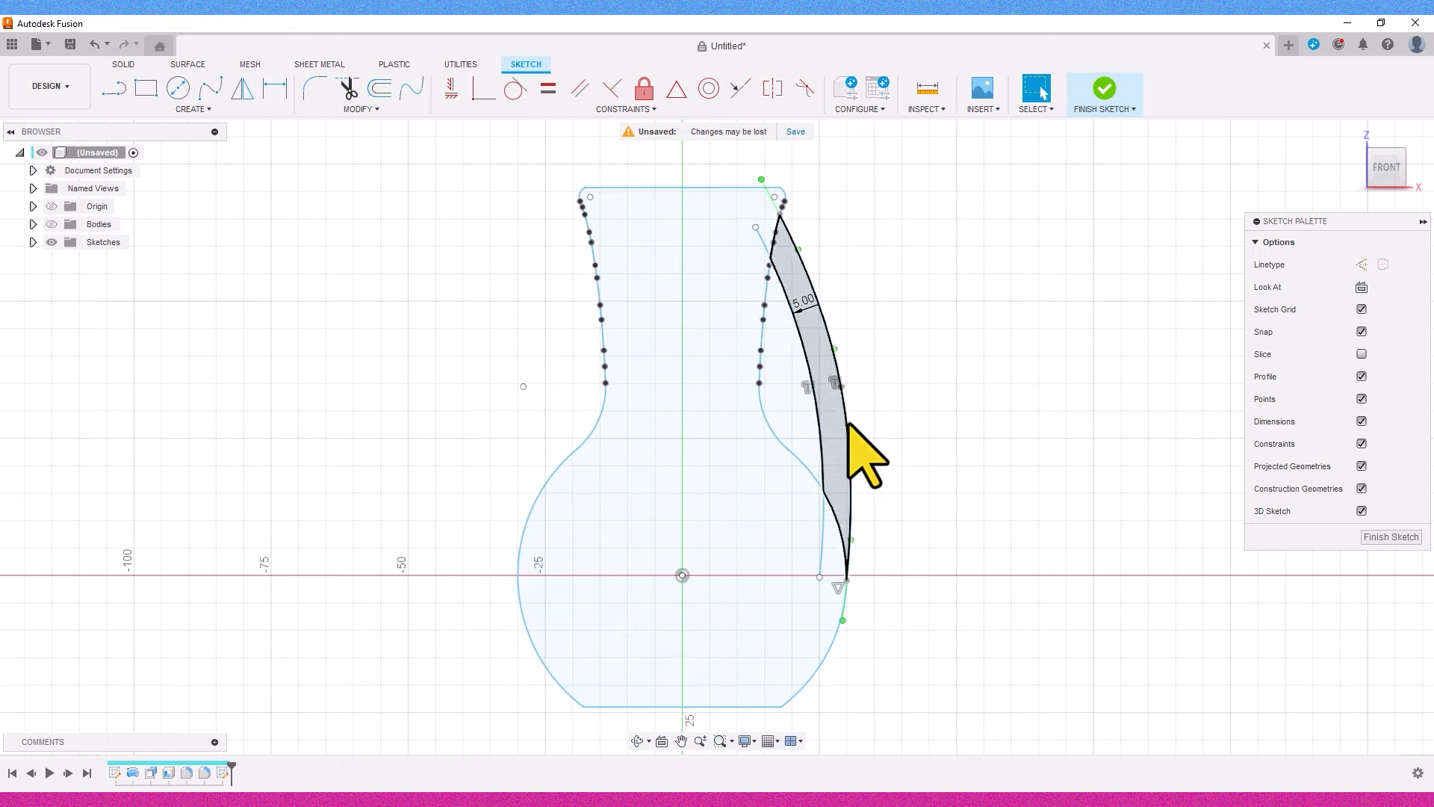
- Finish the handle sketch, show the vase body and select the closed profile between the two curves
left_click(1104, 89)
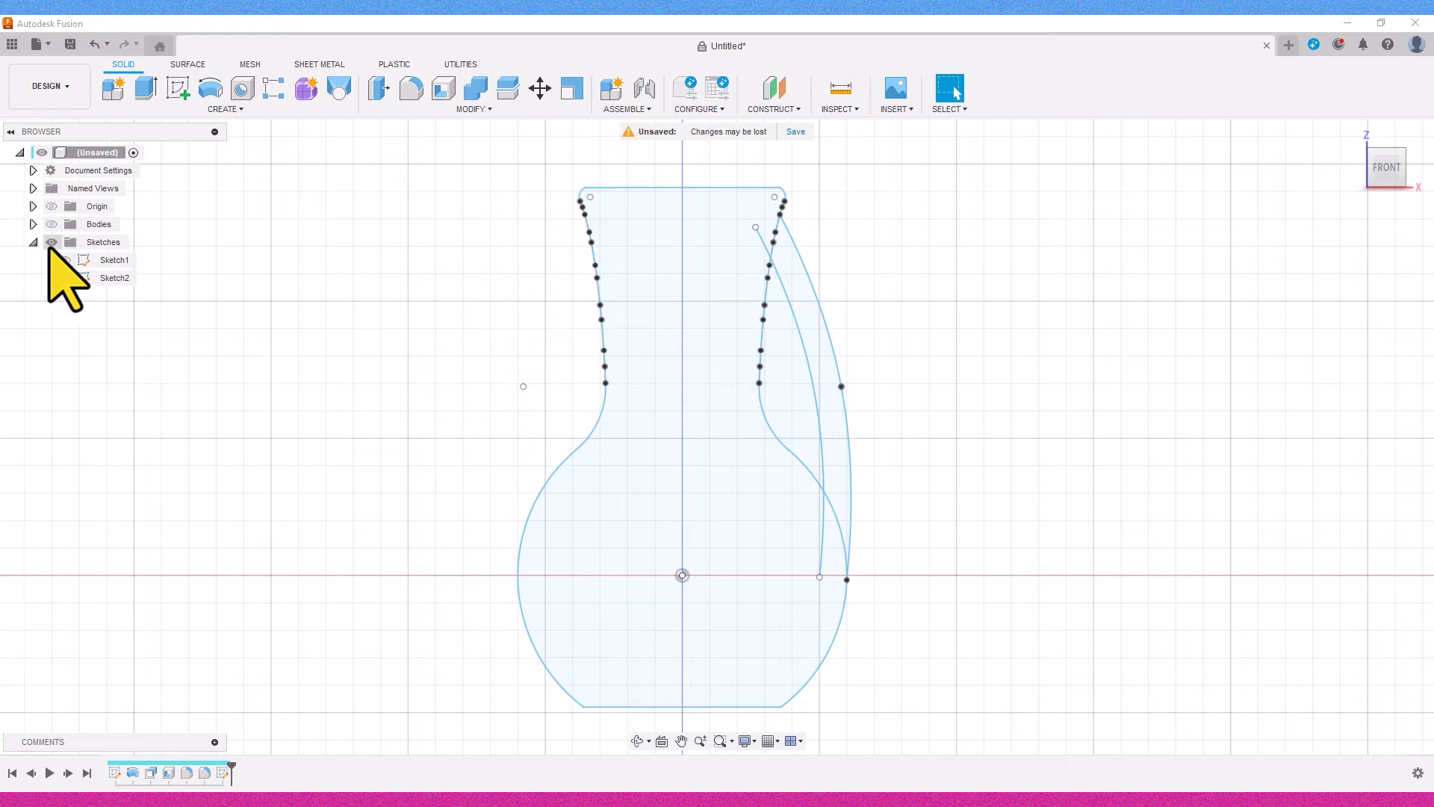
left_click(51, 224)
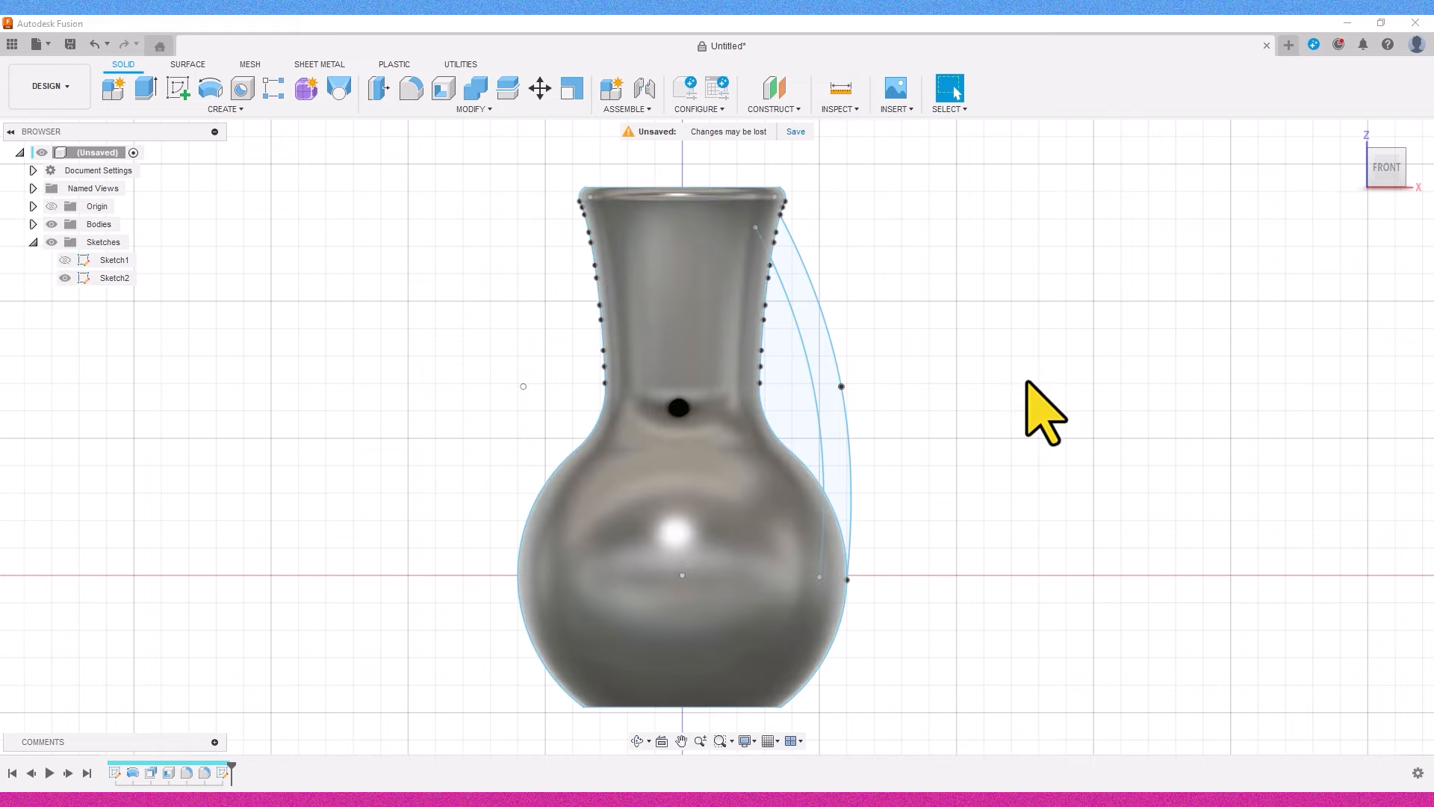
left_click(818, 357)
mouse_move(1370, 159)
left_mouse_down()
mouse_move(1354, 164)
mouse_move(1377, 162)
left_mouse_up()
left_click(1377, 160)
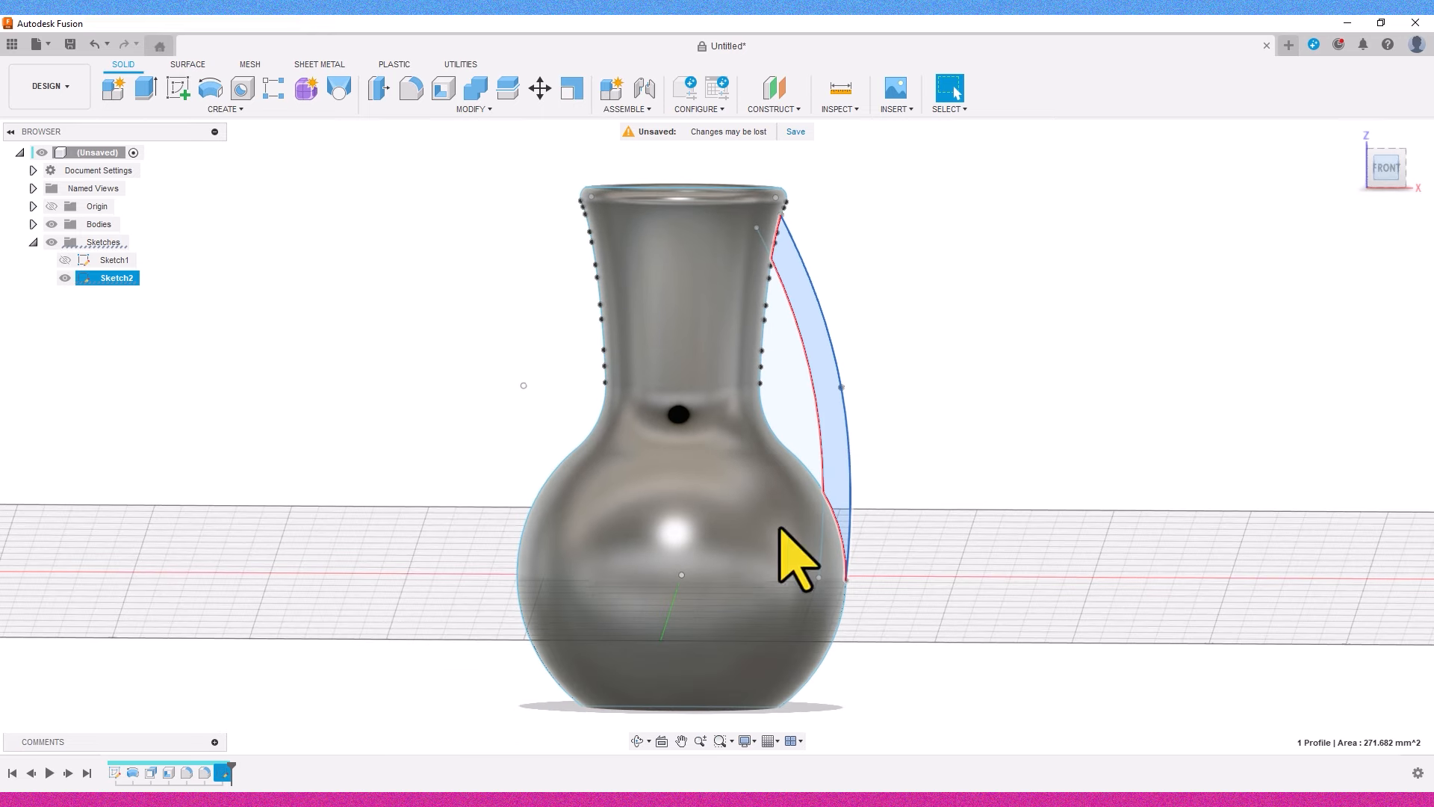
- Reopen the handle sketch with the bodies hidden, then close it unedited and show the bodies
left_click(341, 677)
double_click(223, 773)
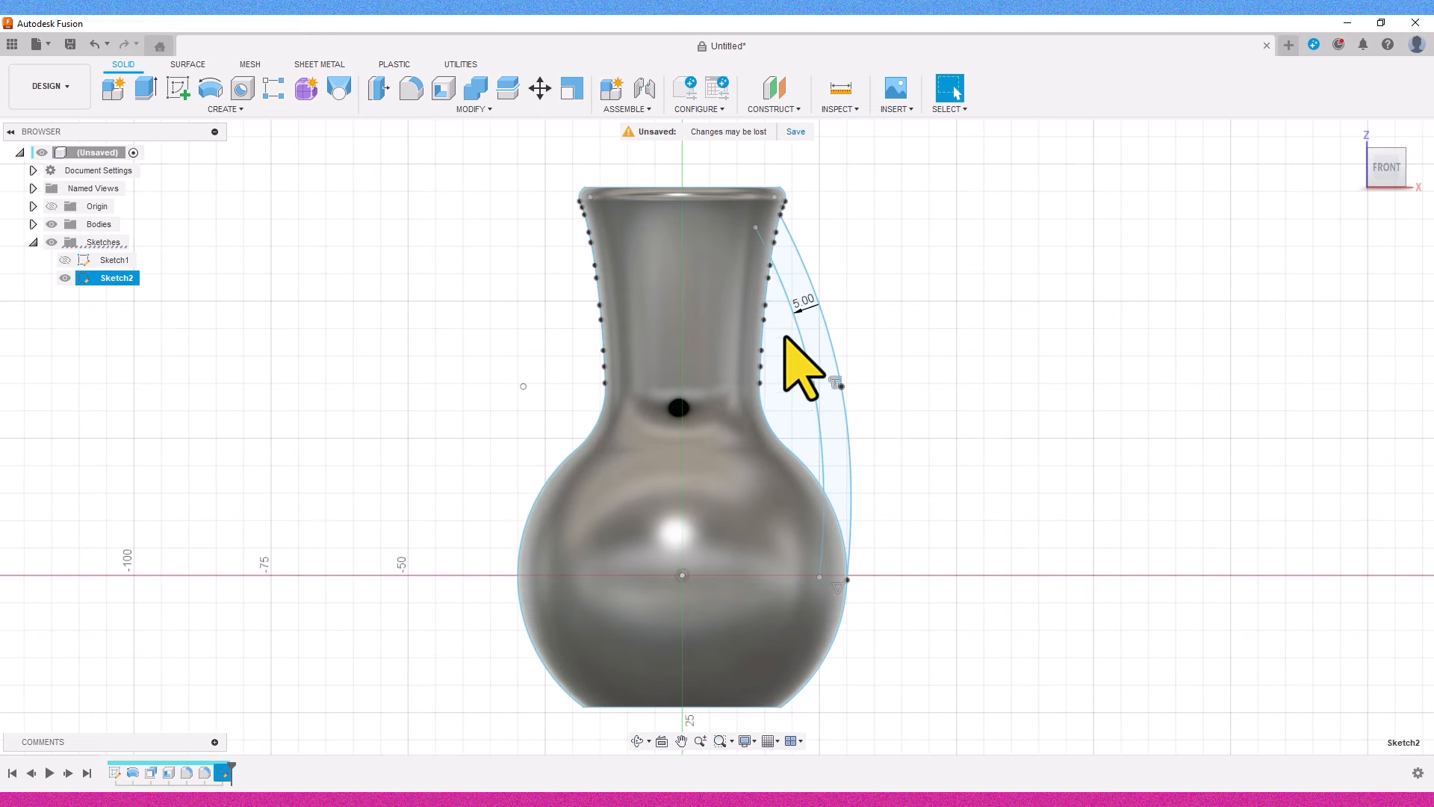
left_click(51, 224)
scroll(910, 442, "up", 2)
mouse_move(909, 442)
middle_mouse_down()
mouse_move(976, 518)
mouse_move(977, 555)
middle_mouse_up()
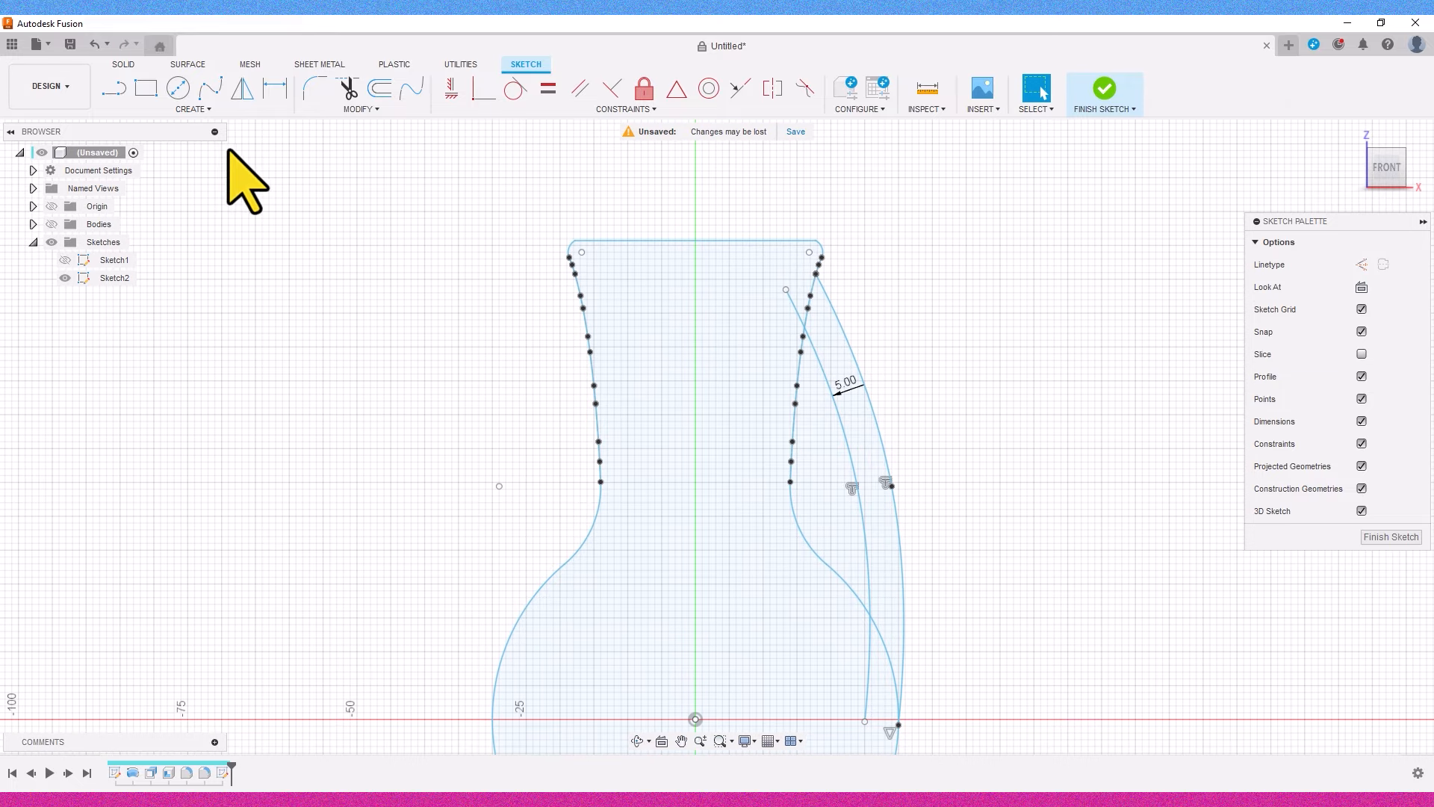
left_click(121, 87)
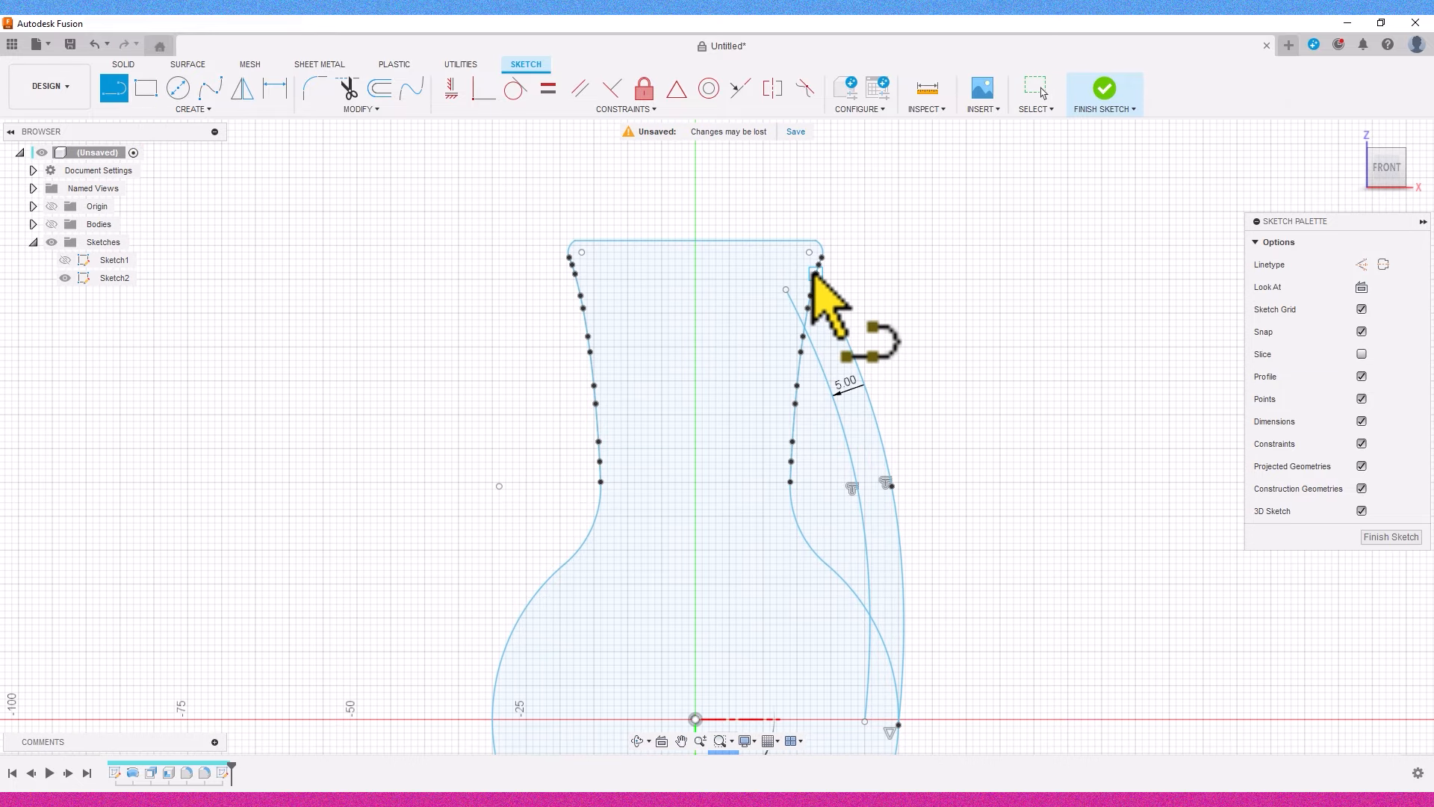
left_click(1122, 98)
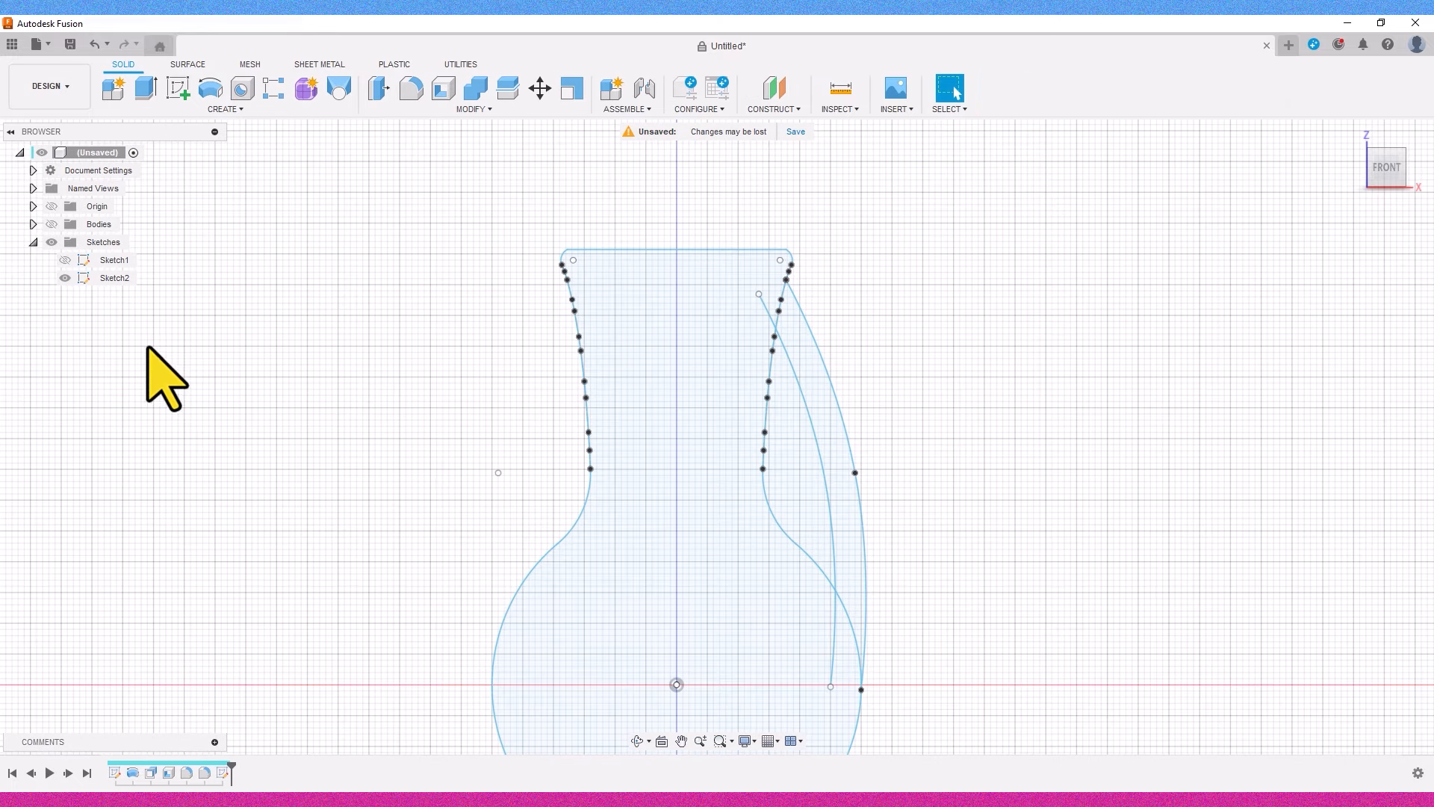
left_click(51, 224)
- Start a Revolve of the crescent-shaped handle profile about the vertical Z axis
left_click(787, 410)
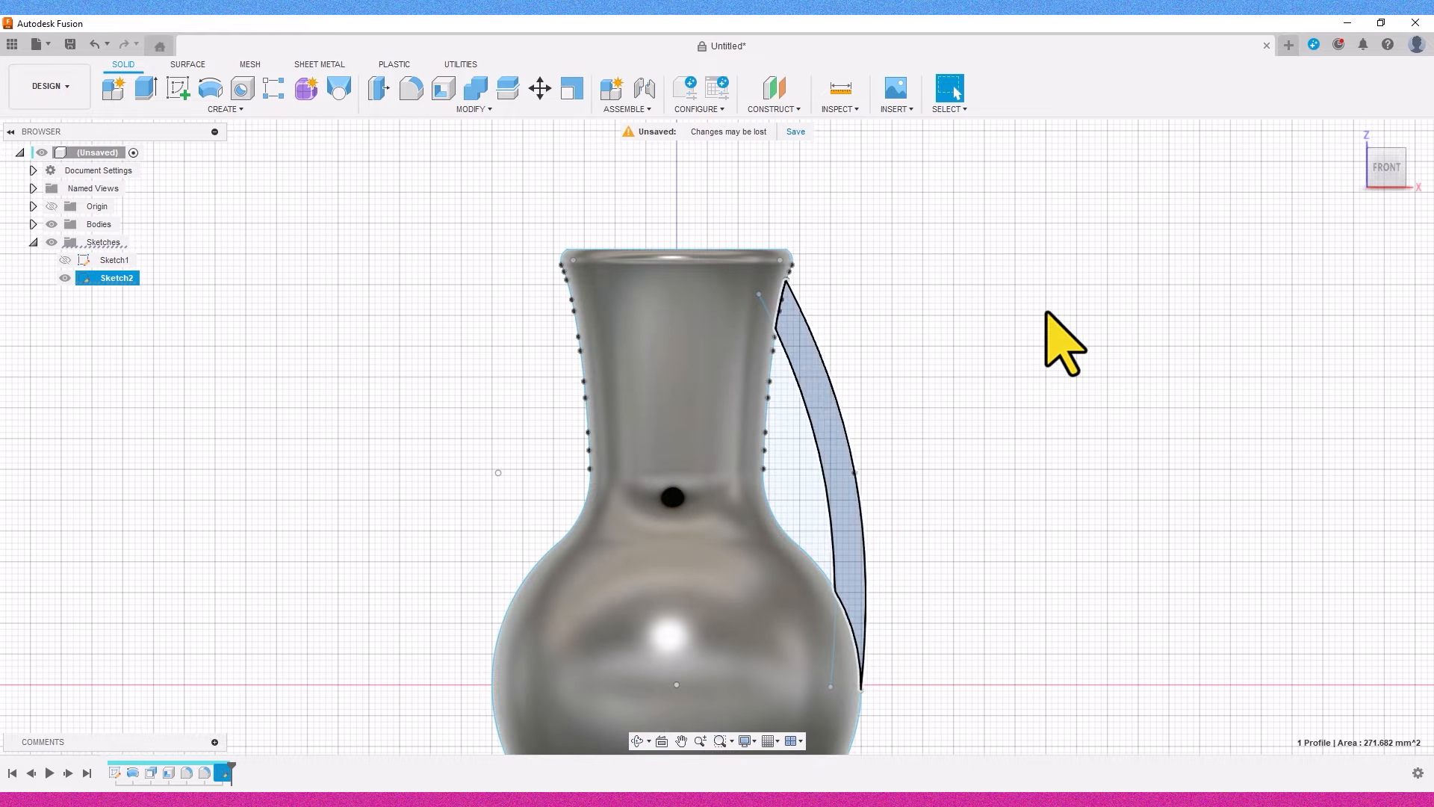
left_click_drag(1384, 165, 1324, 202)
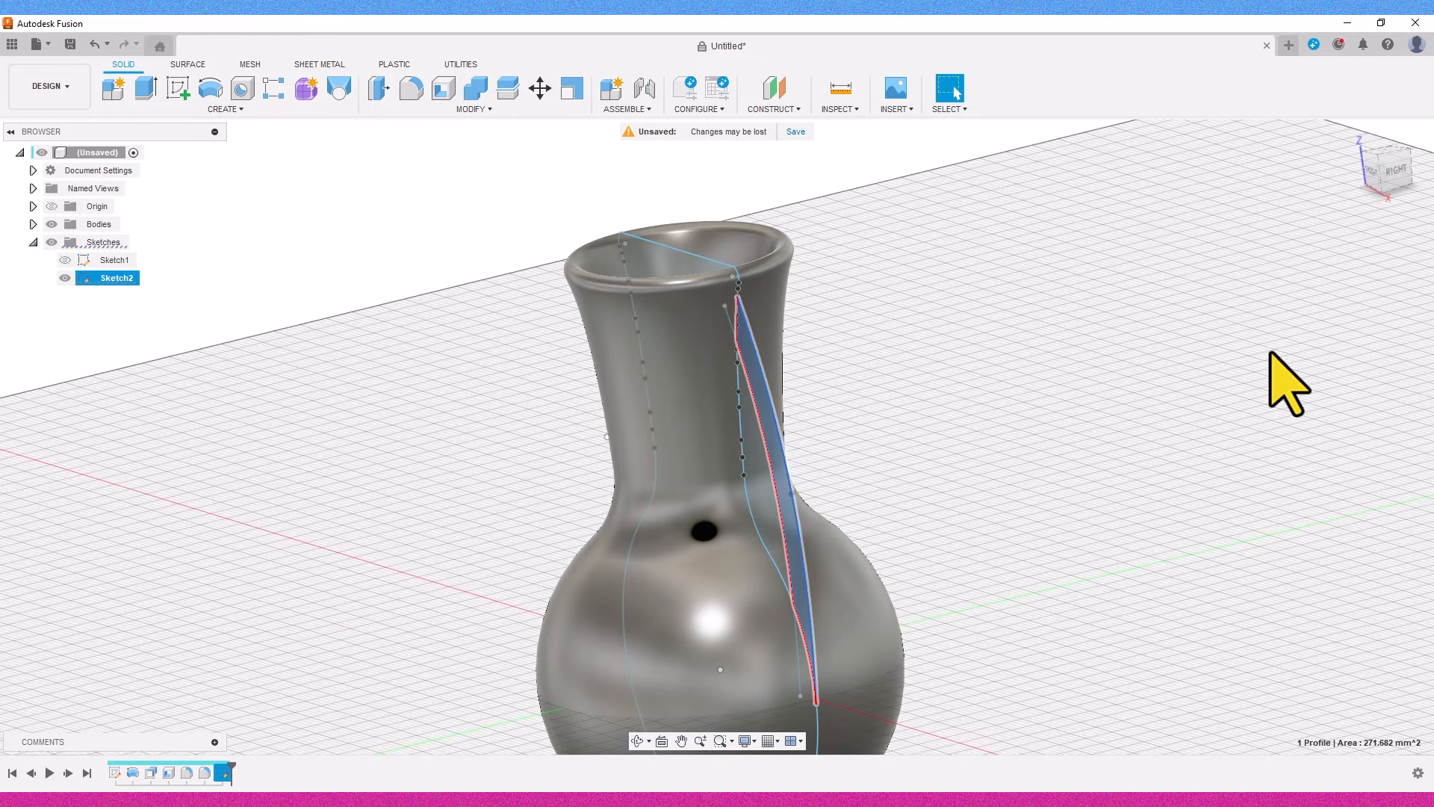
scroll(1039, 537, "down", 1)
middle_click_drag(1042, 538, 1163, 490)
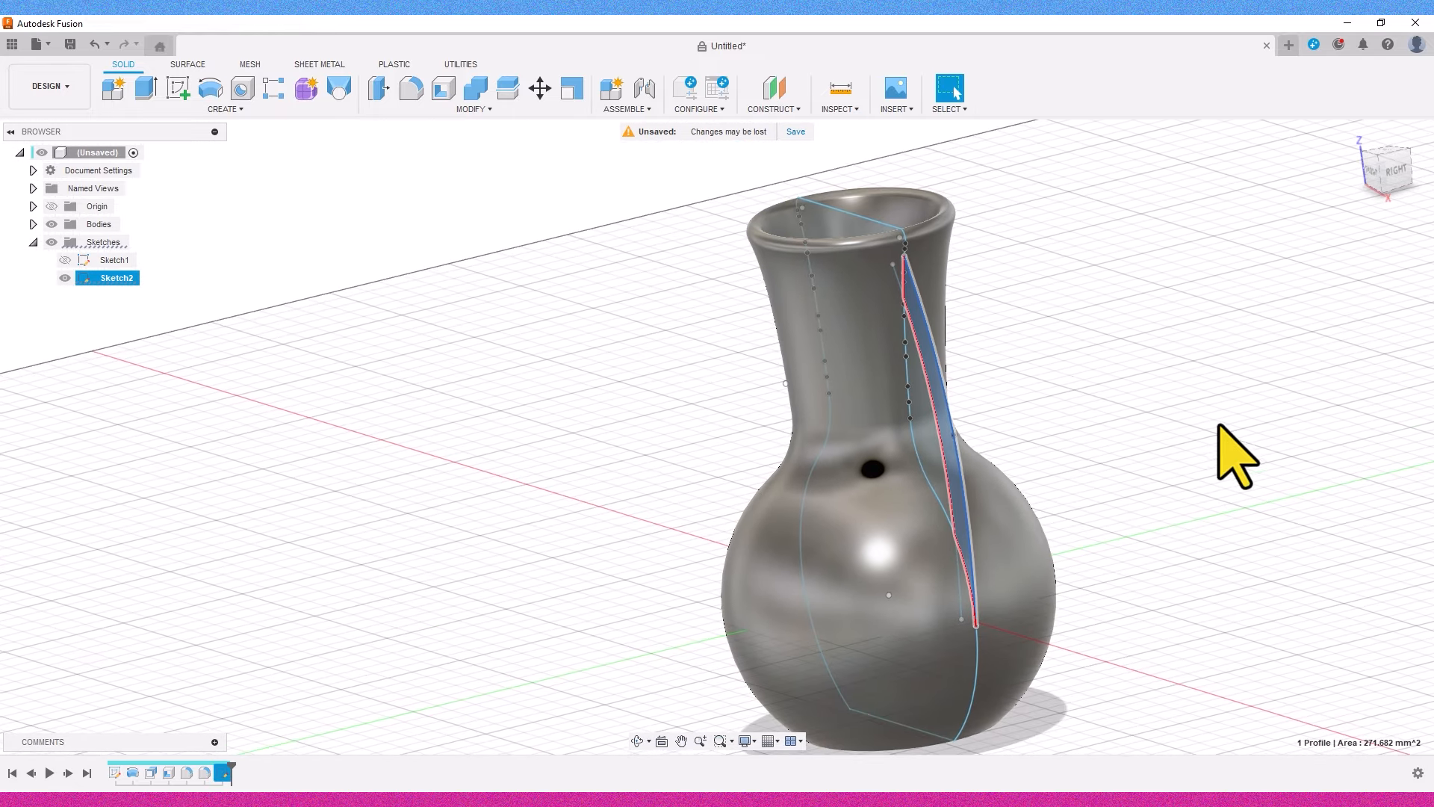
left_click(210, 90)
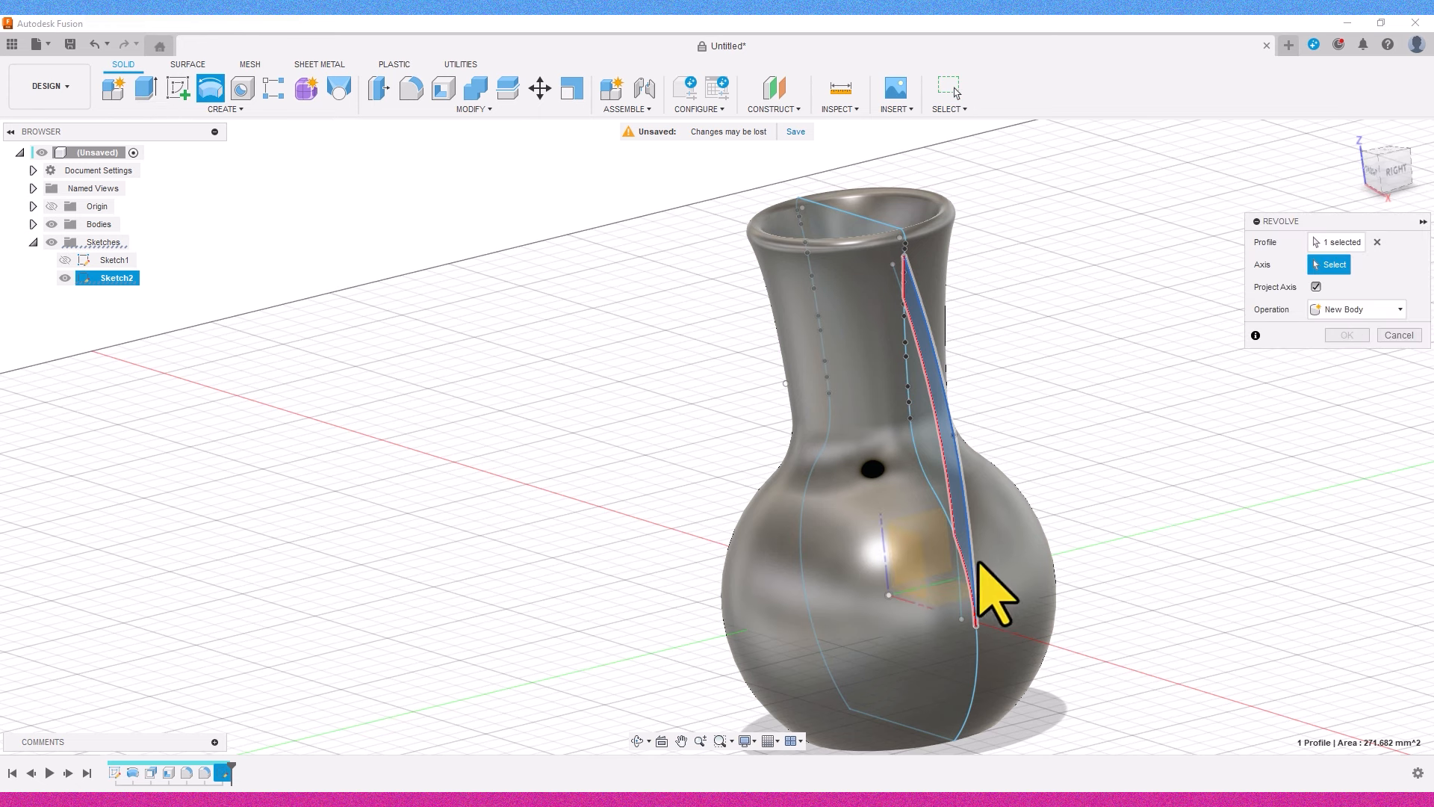
left_click(883, 552)
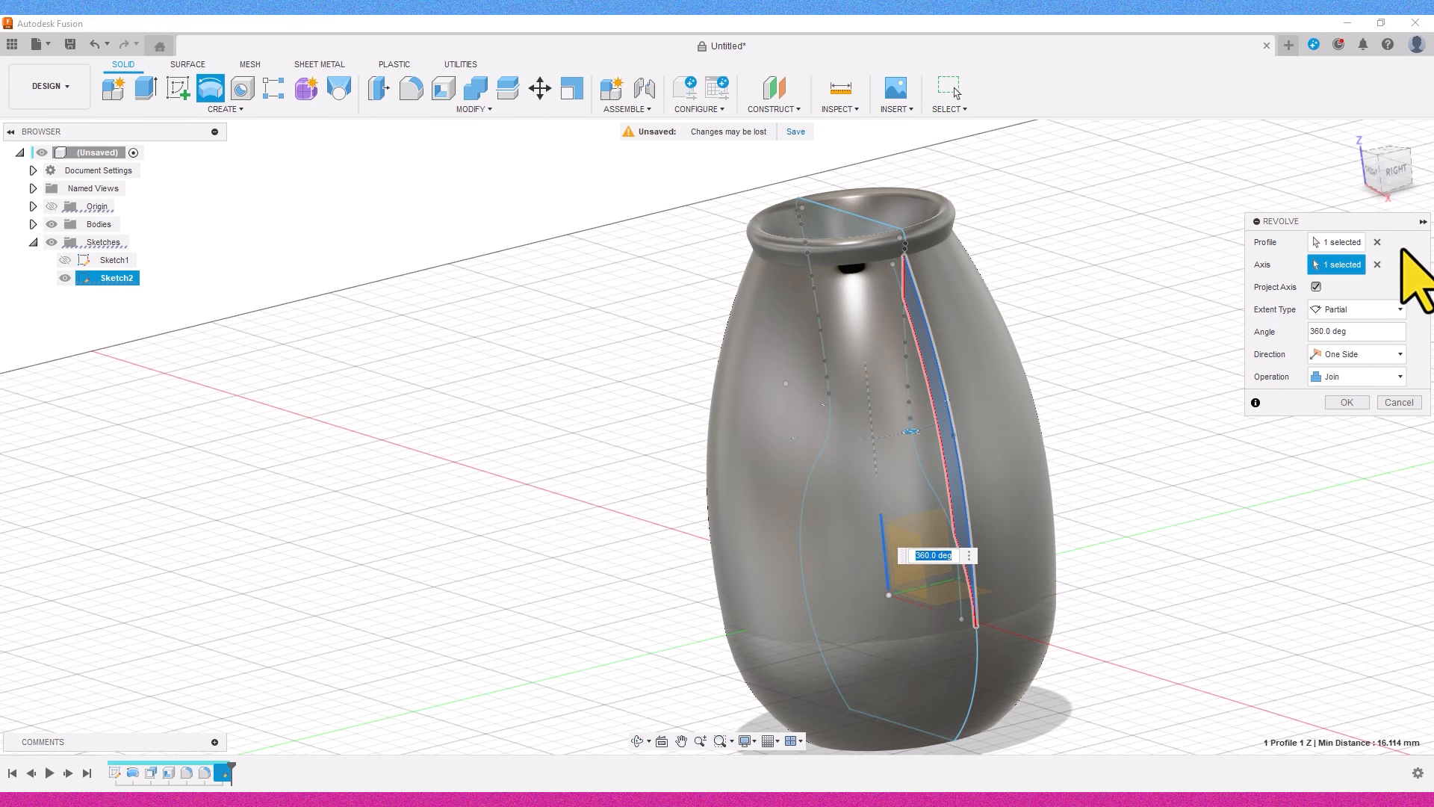
- Set the handle revolve's angle to 10 degrees
left_click(1388, 169)
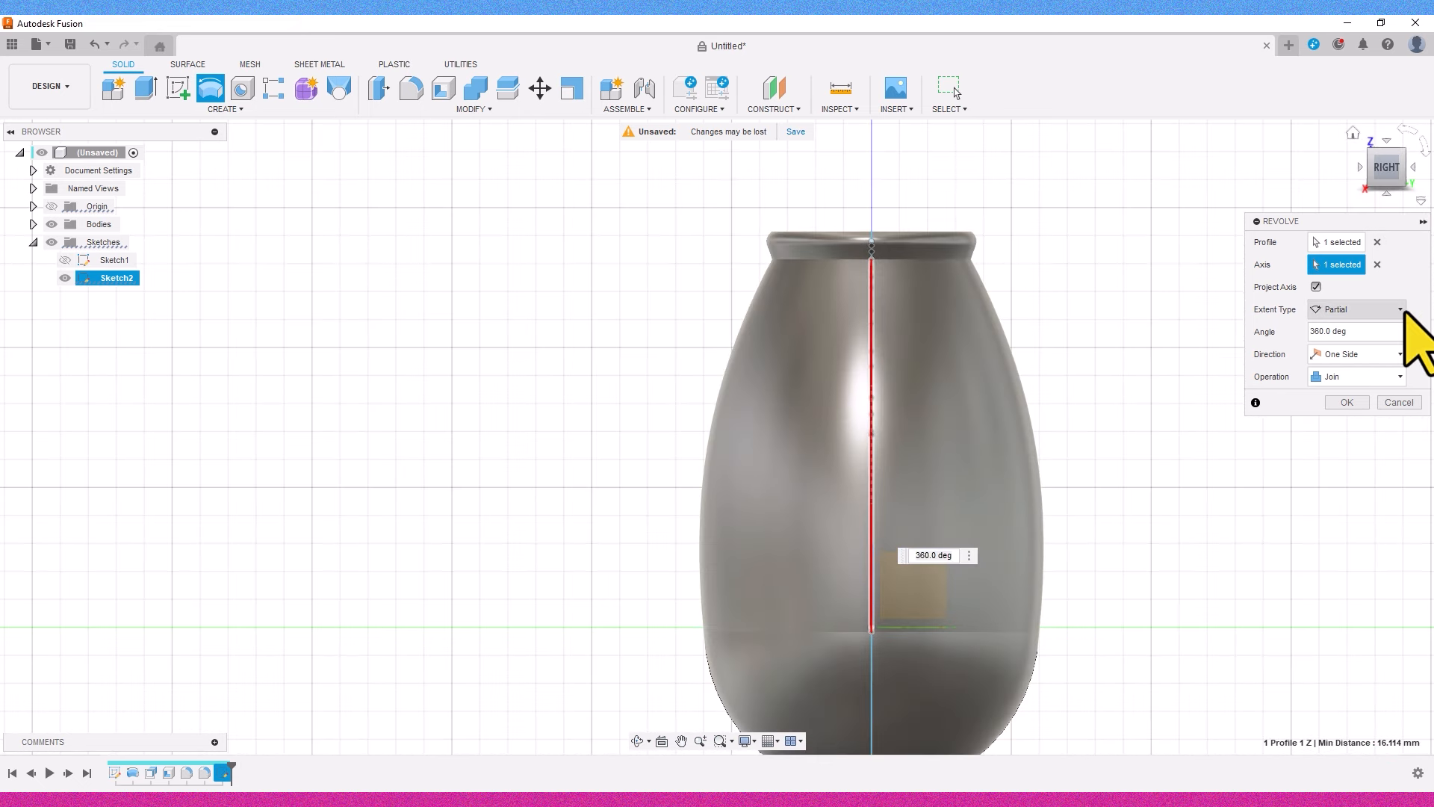
left_click_drag(1395, 168, 1423, 196)
middle_click_drag(1072, 442, 1057, 366)
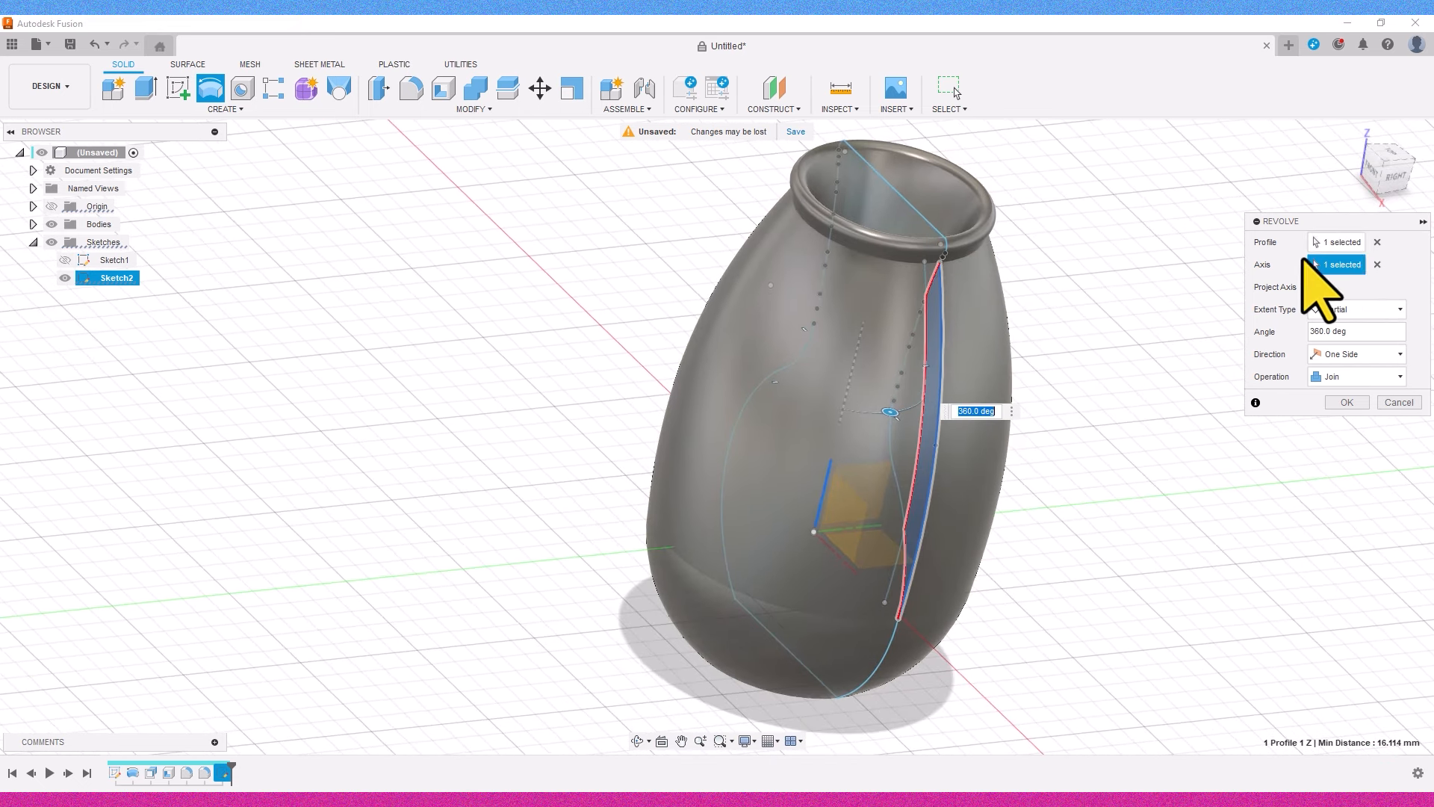
left_click_drag(1377, 172, 1421, 160)
double_click(1358, 331)
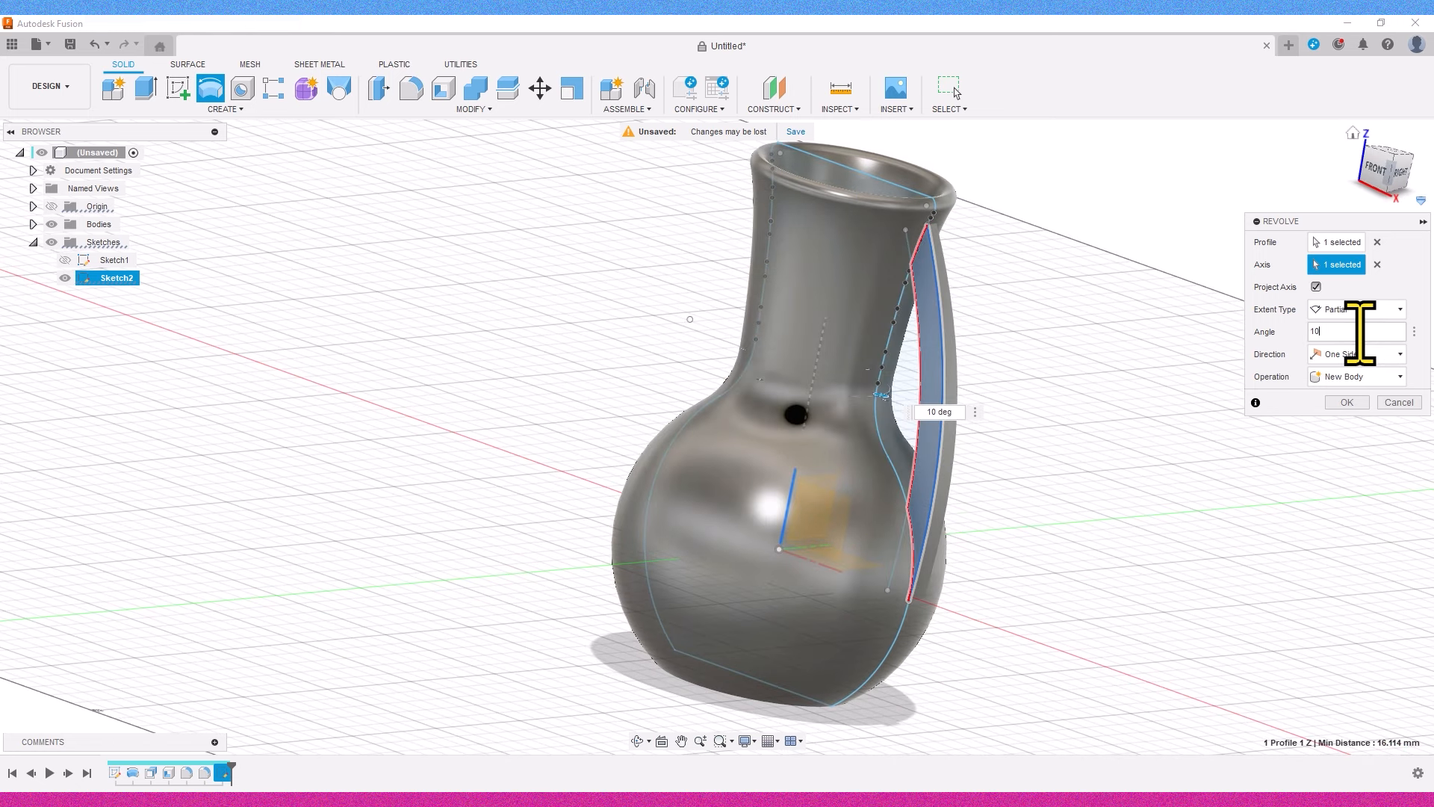
- Make the handle revolve symmetric, choose New Body as the operation, and complete the revolve
left_click(1401, 173)
left_click(1357, 355)
left_click(1345, 389)
left_click(1360, 378)
left_click(1342, 425)
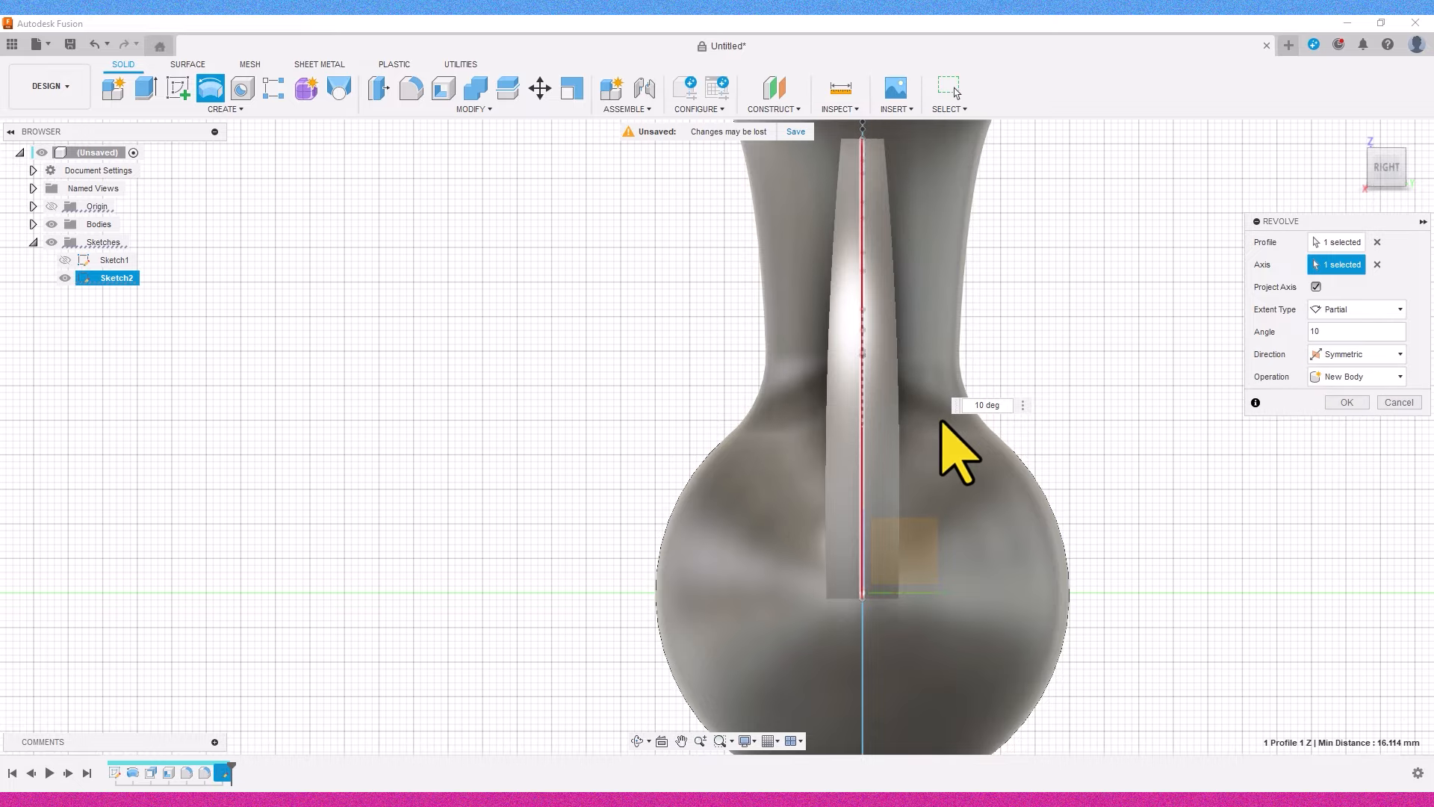
mouse_move(1385, 166)
left_mouse_down()
mouse_move(1426, 169)
mouse_move(1431, 150)
mouse_move(1411, 164)
mouse_move(1380, 146)
mouse_move(1412, 224)
mouse_move(1428, 344)
left_mouse_up()
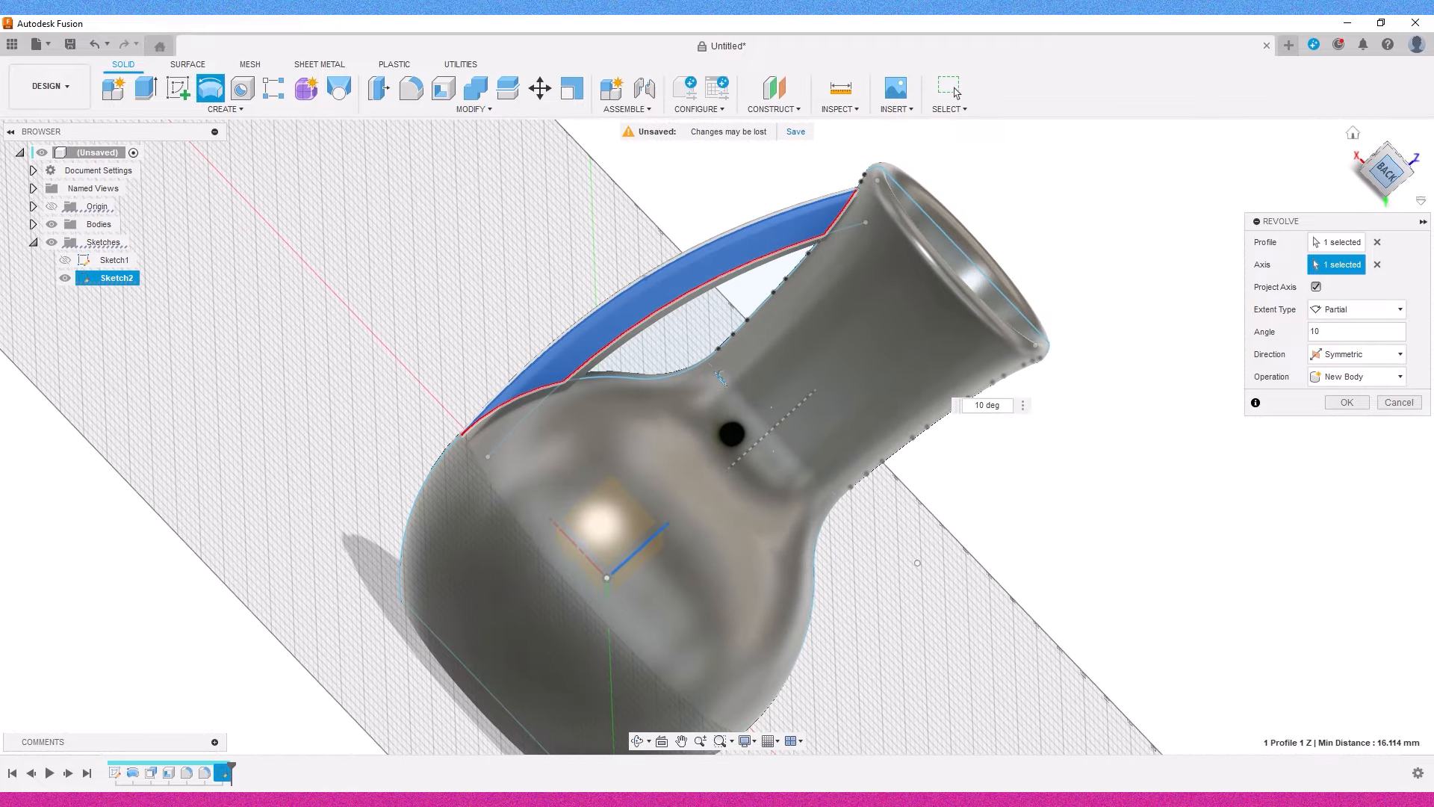
left_click(1346, 403)
- Fillet two faces of the handle with a 1 mm radius
mouse_move(1403, 218)
left_mouse_down()
mouse_move(1402, 256)
mouse_move(1347, 180)
mouse_move(1382, 168)
mouse_move(1415, 202)
mouse_move(1403, 212)
left_mouse_up()
left_click(411, 88)
left_click(949, 299)
left_click(922, 336)
type("2")
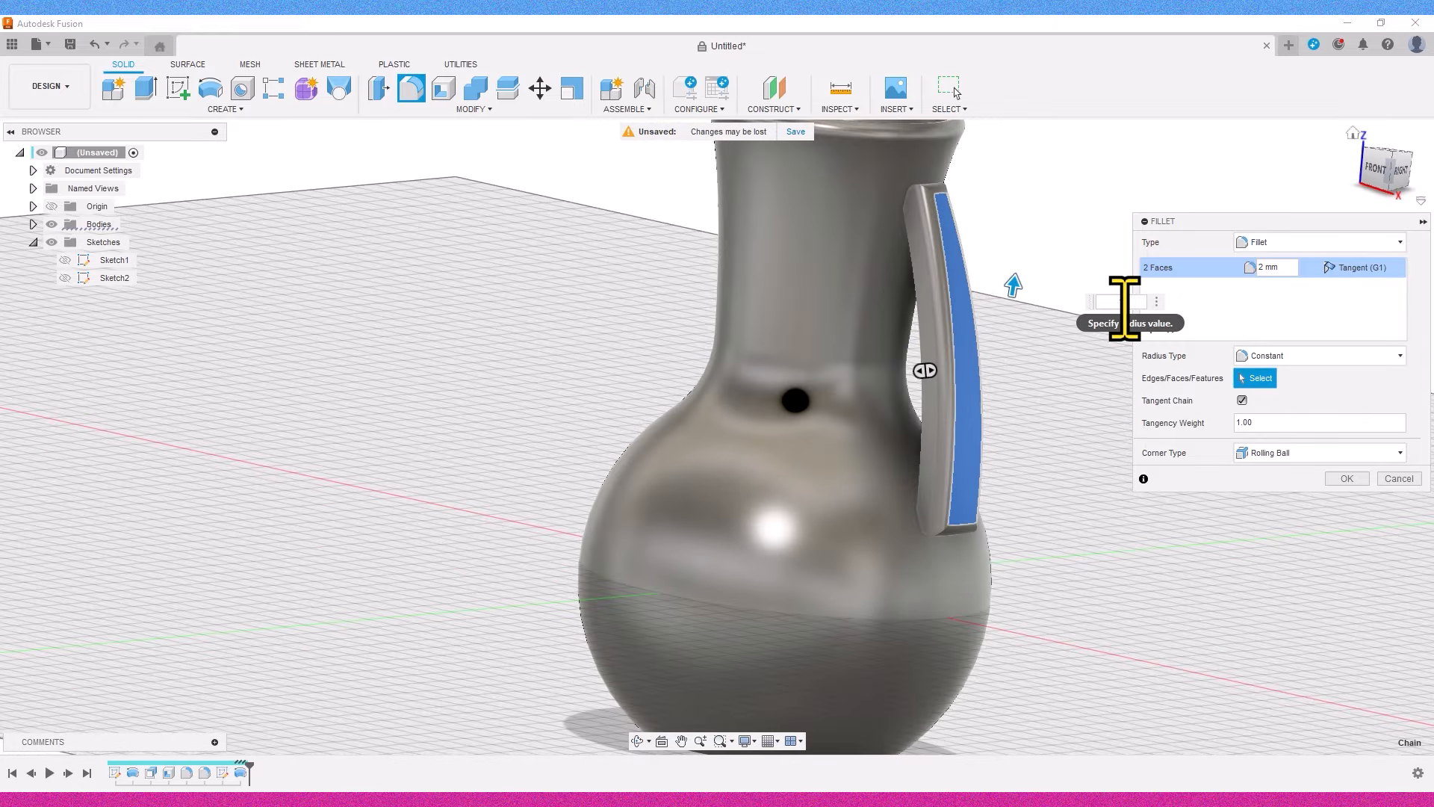
double_click(1124, 302)
type("1")
- Fillet two long edges on the back side of the handle with a 2 mm radius
left_click_drag(1382, 168, 1415, 180)
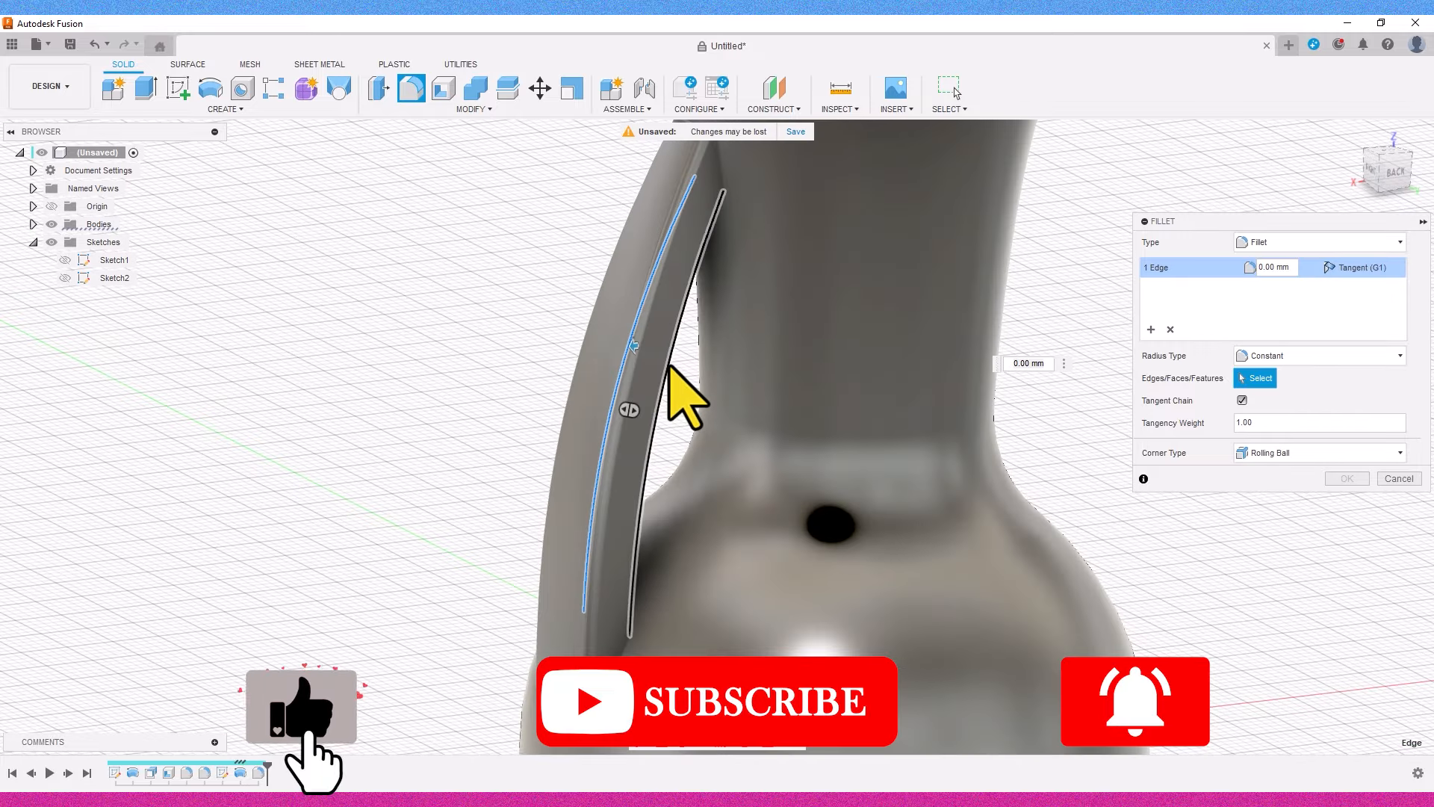
left_click(670, 366)
left_click_drag(681, 369, 675, 376)
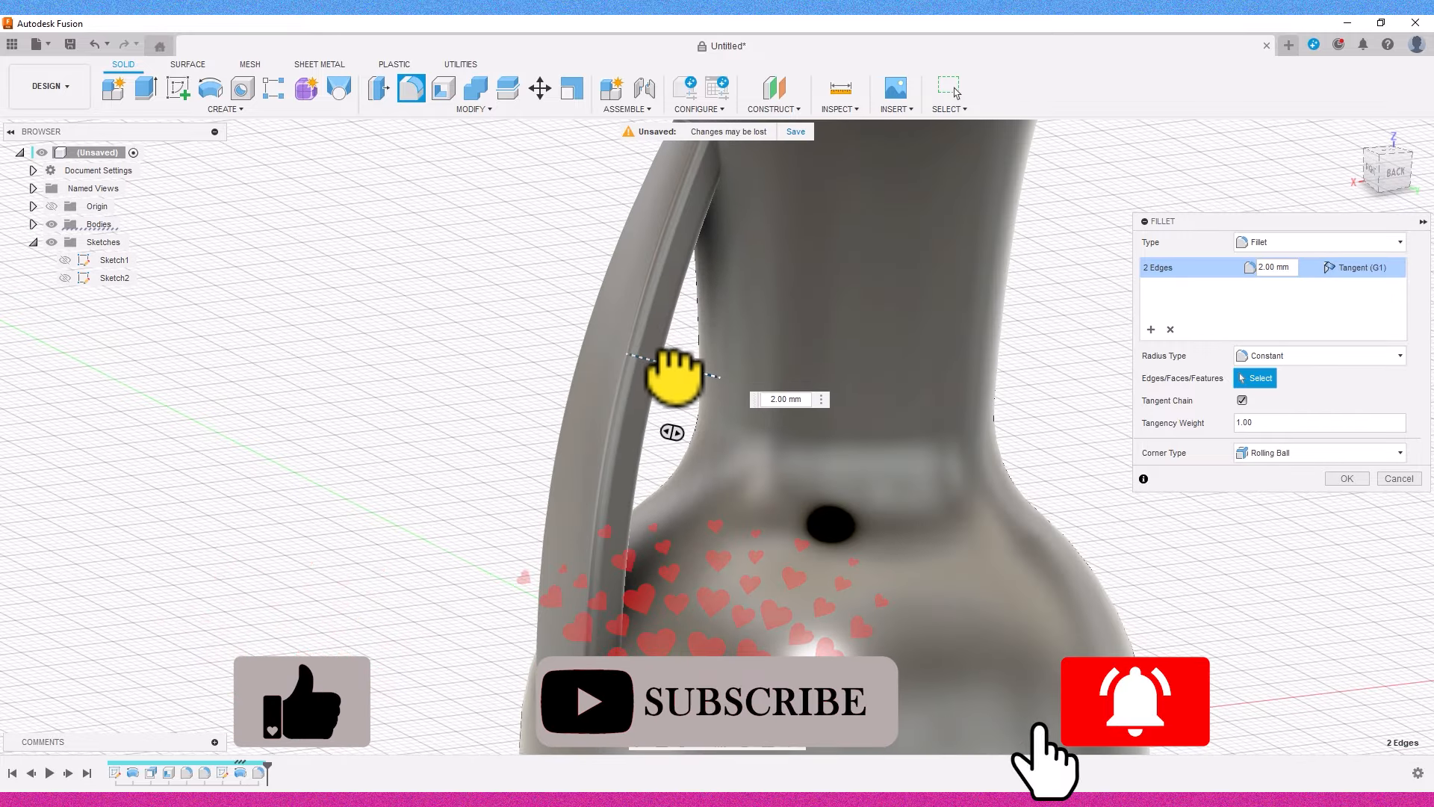
left_click(1347, 478)
- Examine the finished vase and its handle from several sides
scroll(1354, 523, "down", 5)
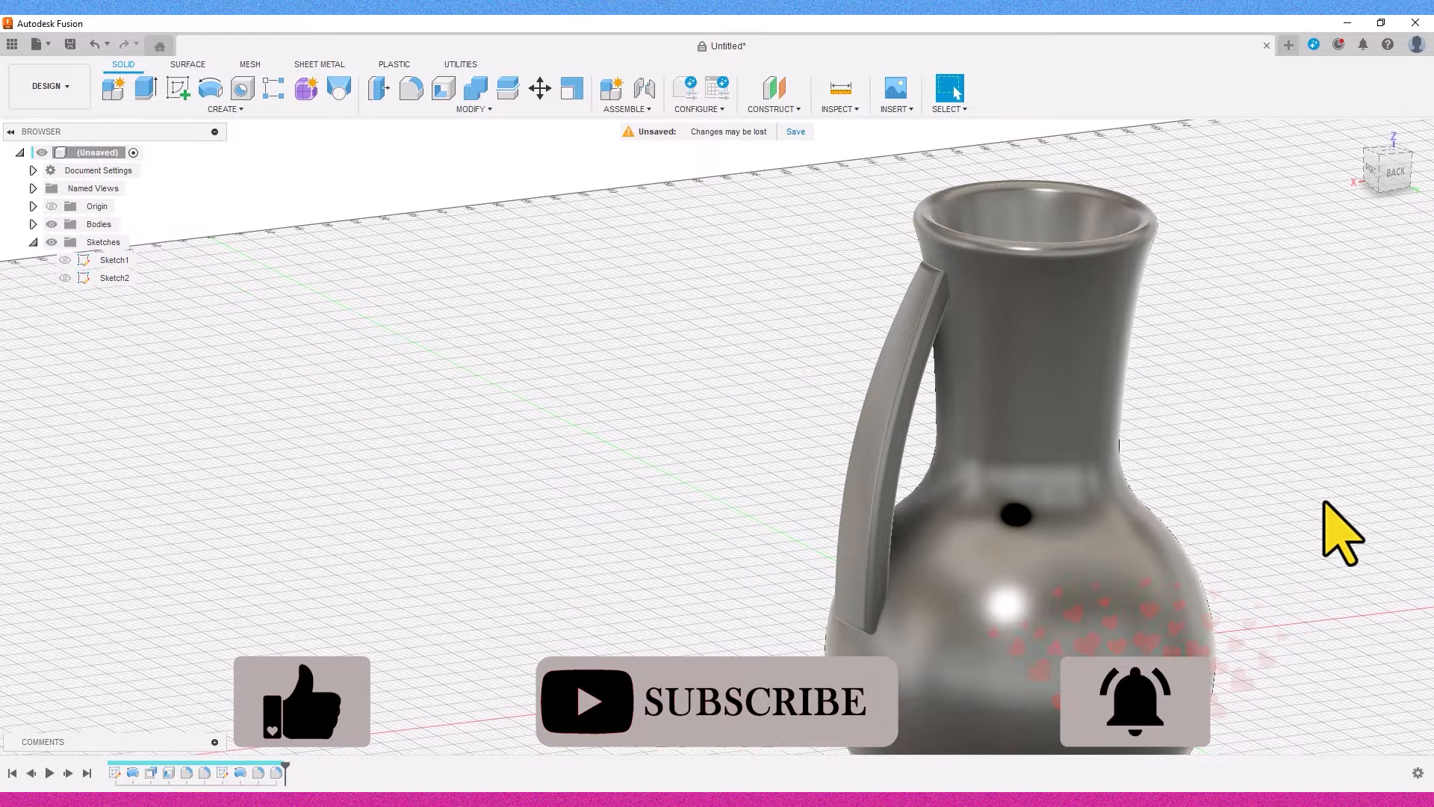
middle_click_drag(1313, 496, 1255, 489, "shift")
middle_click_drag(1300, 608, 1155, 532)
scroll(1156, 534, "down", 3)
middle_click_drag(1252, 592, 1154, 525, "shift")
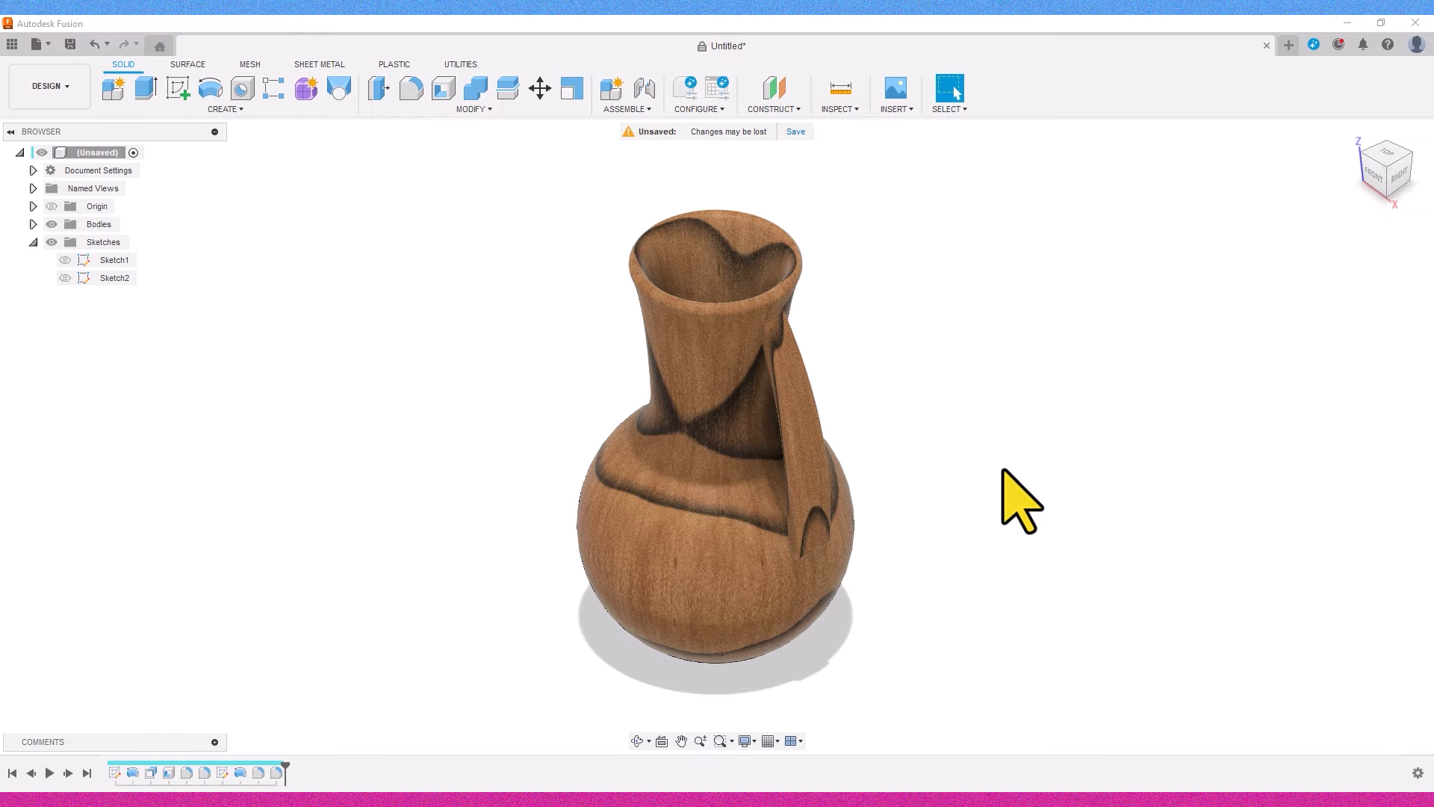
middle_click_drag(1004, 469, 1044, 307, "shift")
middle_click_drag(1016, 362, 1002, 245, "shift")
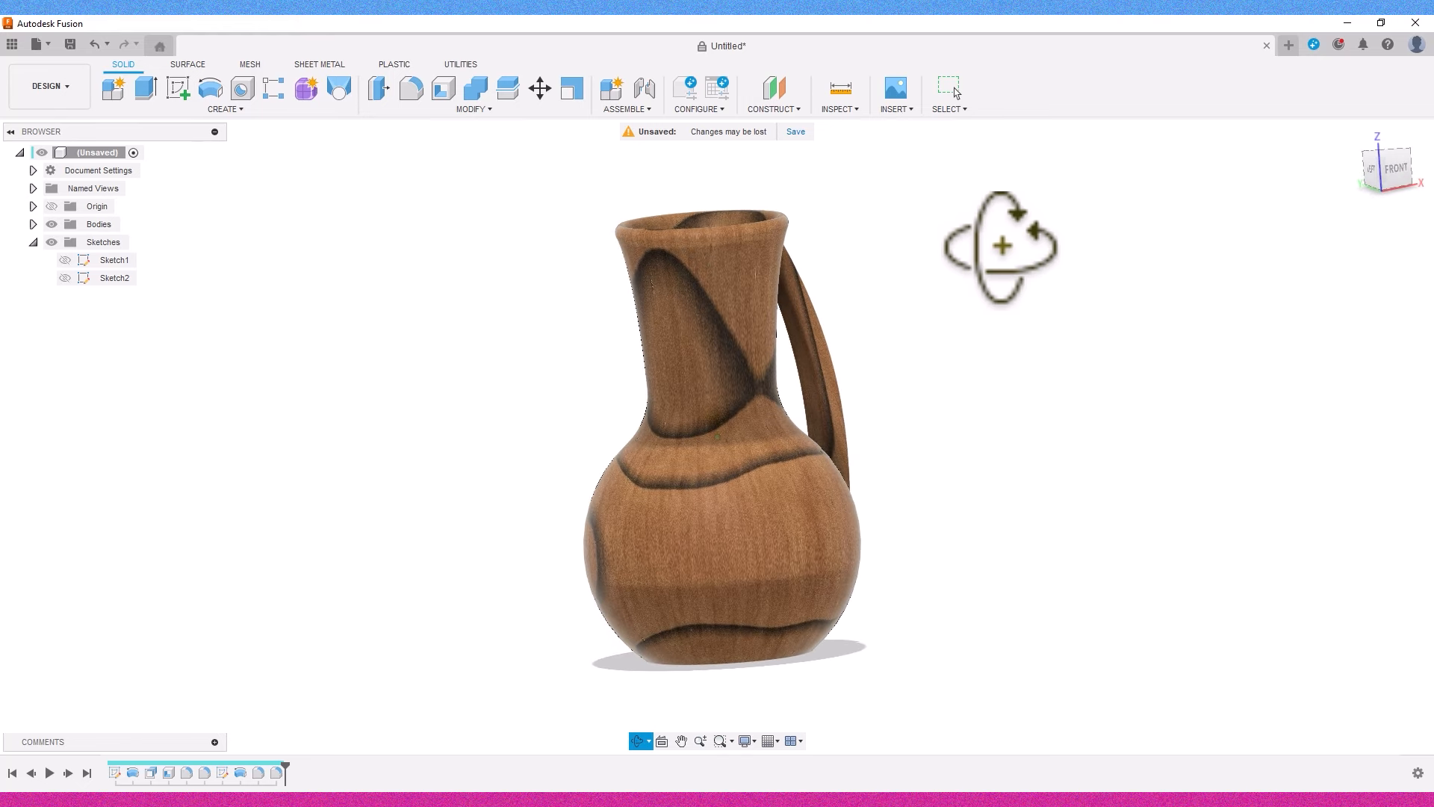
scroll(992, 366, "down", 2)
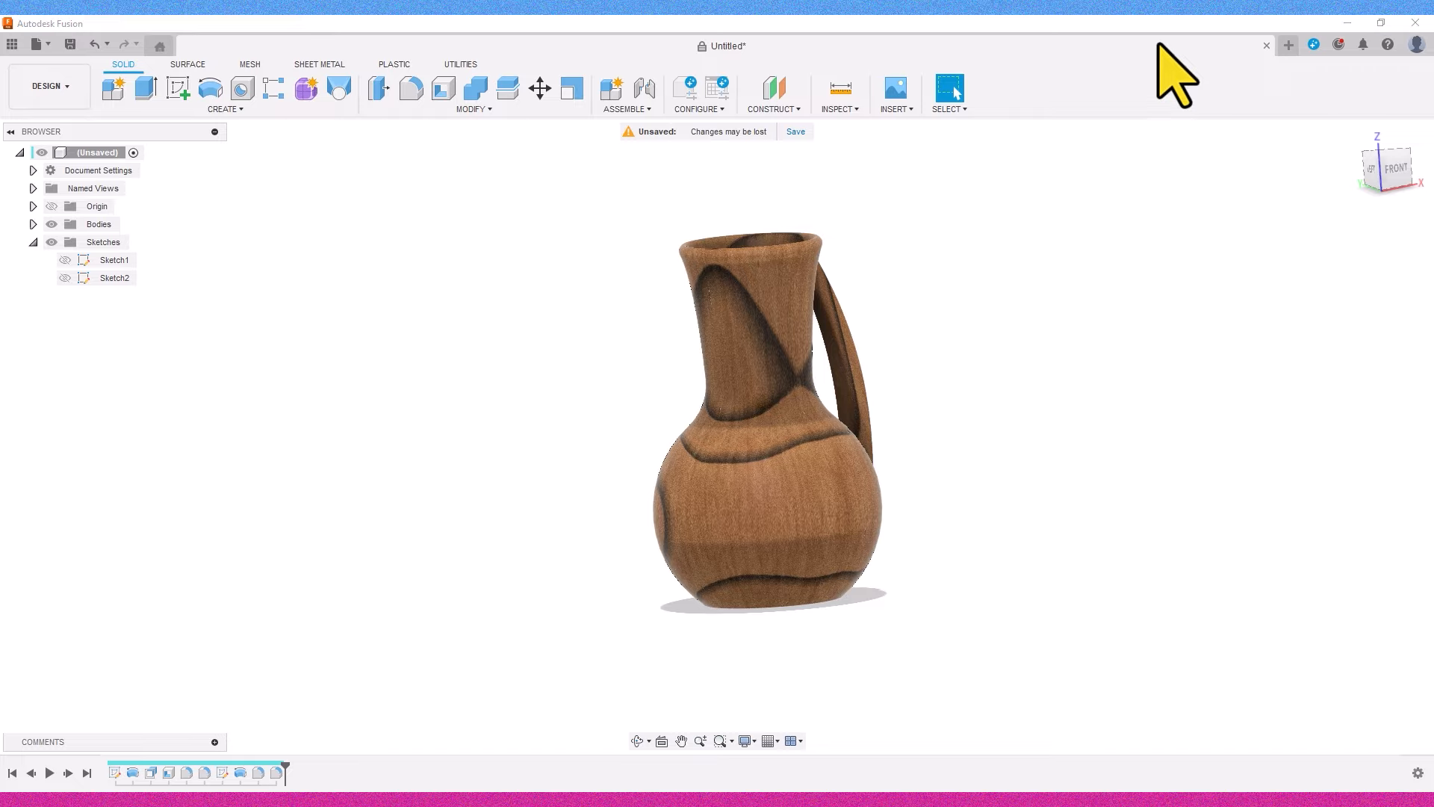